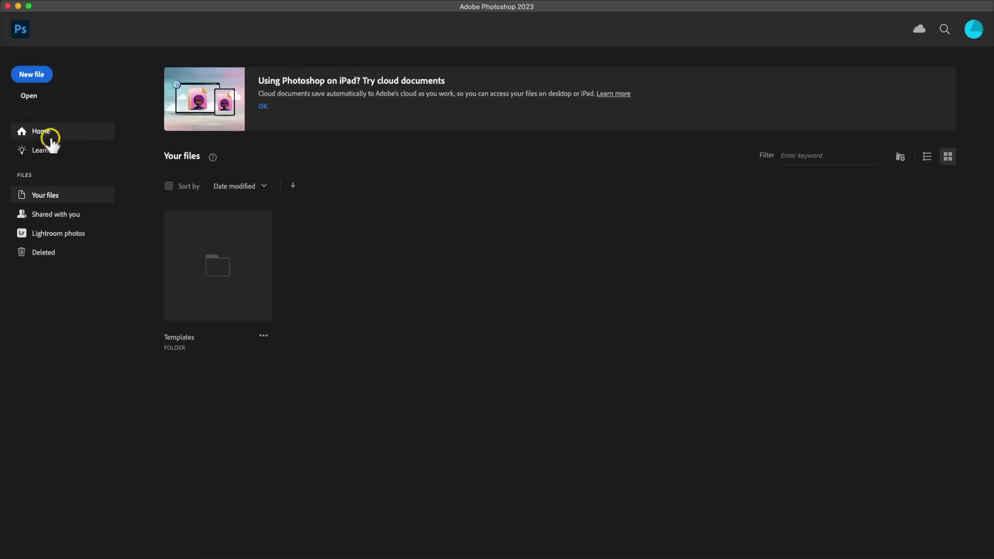
# Open the eagle raw file SFO00670.ARW from the 2022 section in Camera Raw
pyautogui.click(36, 99)
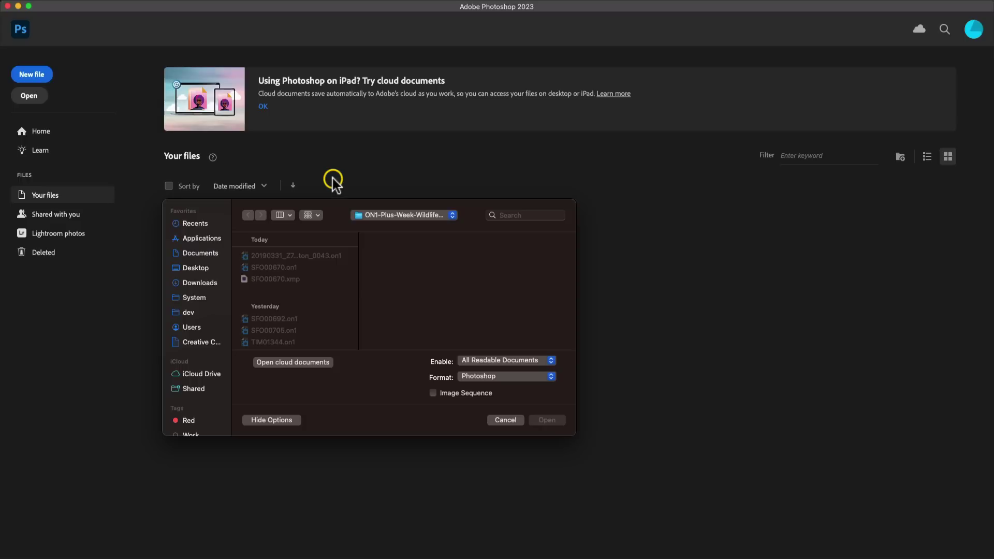
pyautogui.scroll(-10, 316, 301)
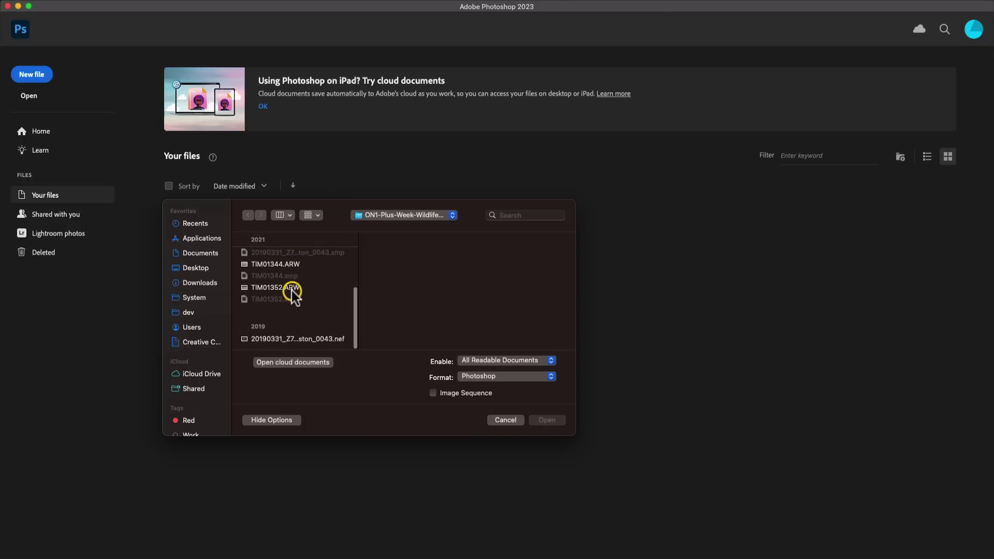
pyautogui.scroll(5, 293, 294)
pyautogui.click(290, 279)
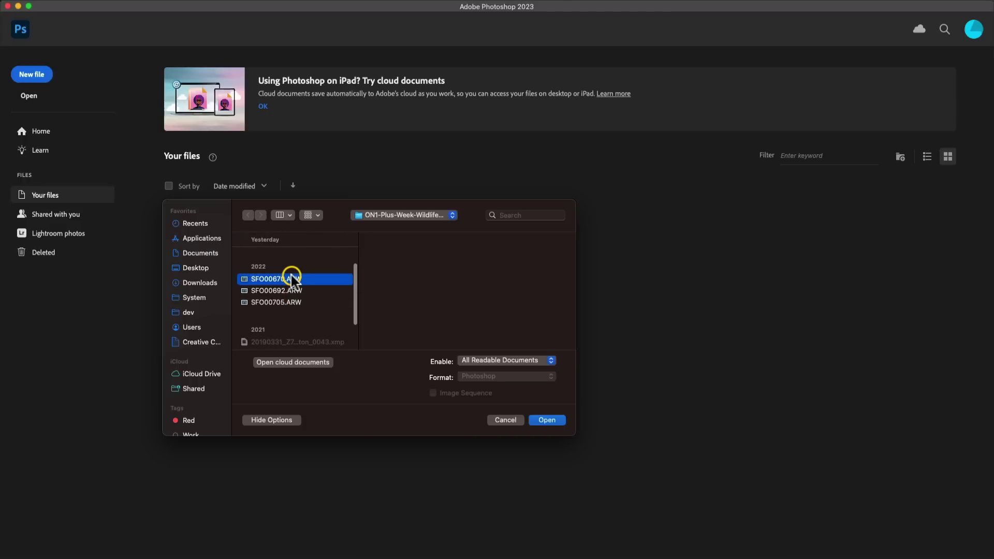
pyautogui.click(546, 421)
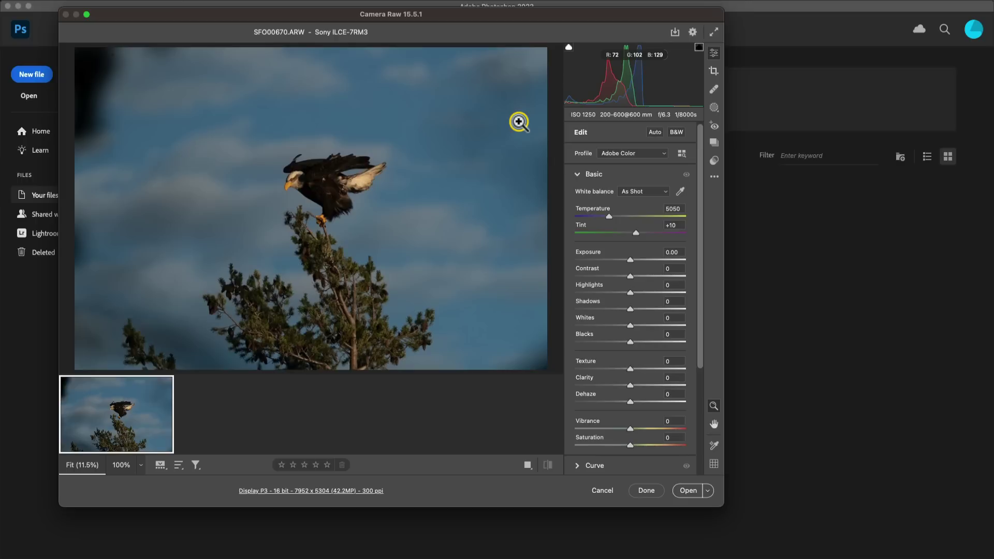
# Open the raw photo as a document and crop it to 4198 × 4676 px around the eagle
pyautogui.click(689, 491)
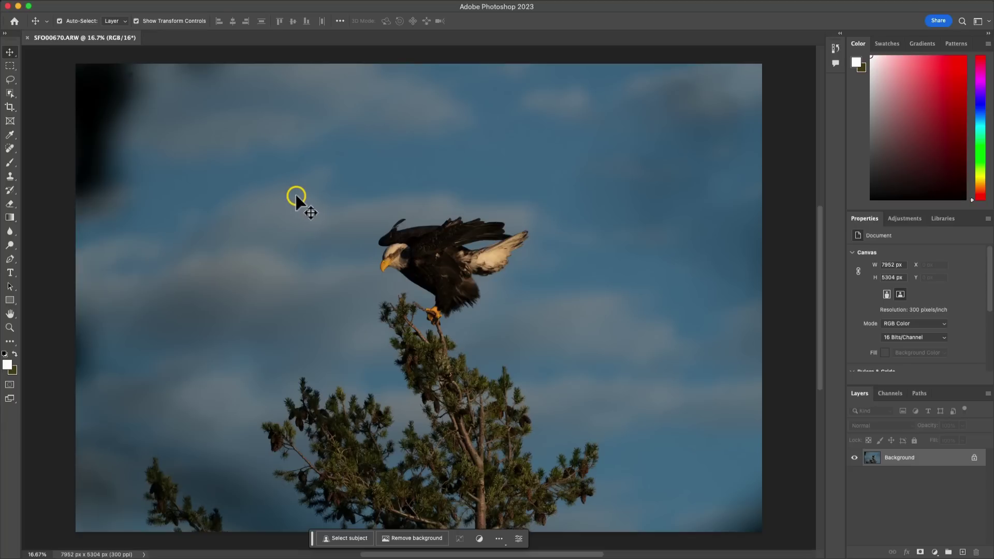
pyautogui.press('c')
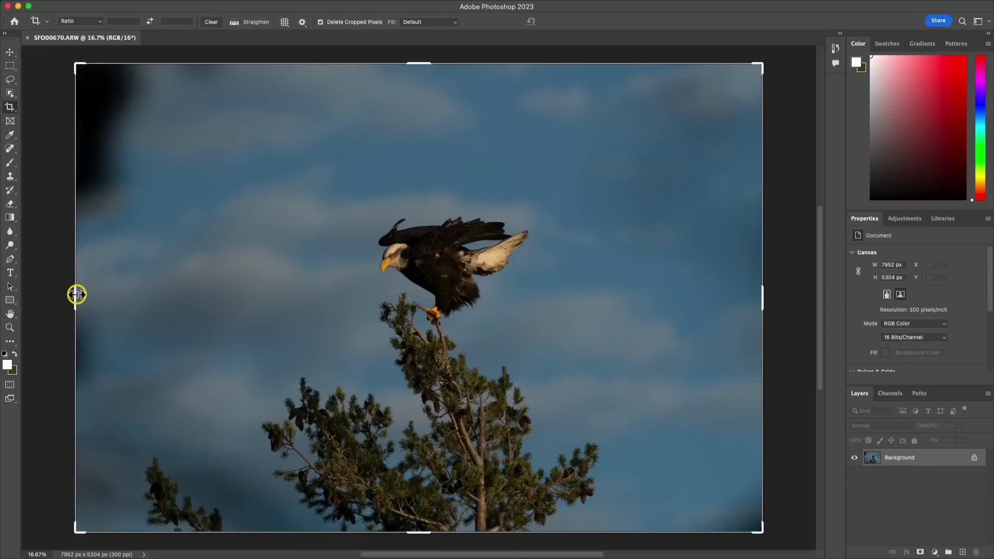
pyautogui.moveTo(75, 294); pyautogui.dragTo(159, 299)
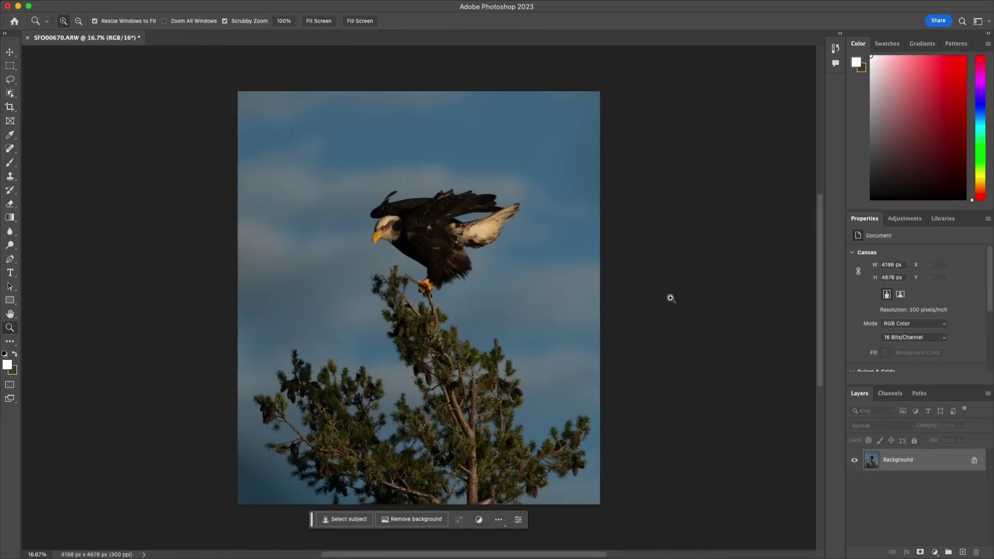
pyautogui.moveTo(388, 236); pyautogui.dragTo(388, 237)
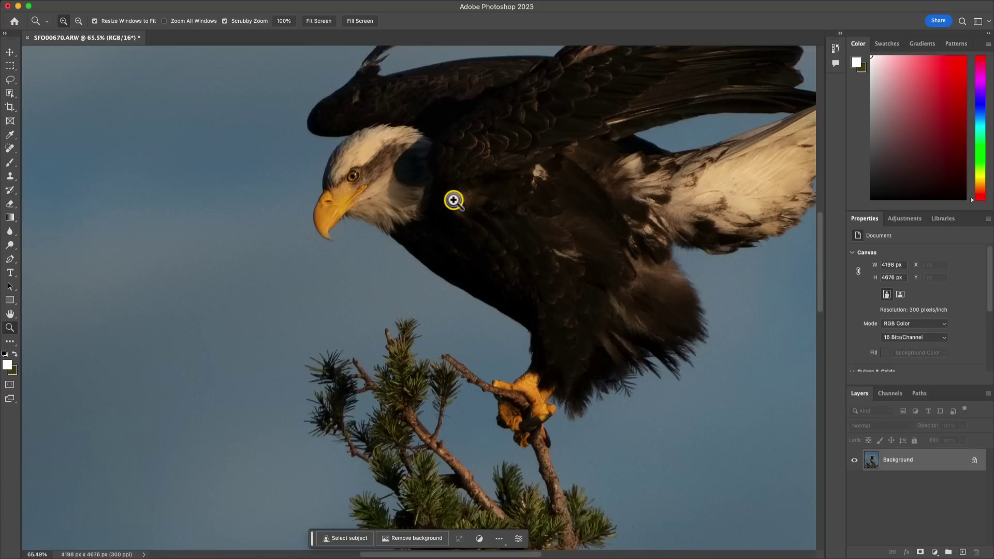
# Zoom back out from the eagle close-up to see the whole 4352 × 4662 px crop
pyautogui.keyDown('alt'); pyautogui.click(453, 200); pyautogui.keyUp('alt')
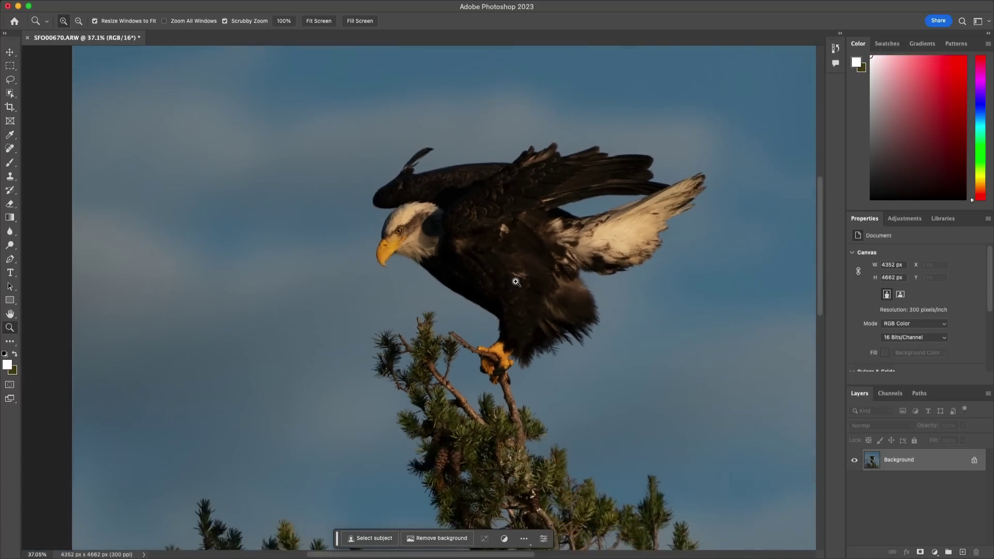
pyautogui.keyDown('alt'); pyautogui.click(516, 282); pyautogui.keyUp('alt')
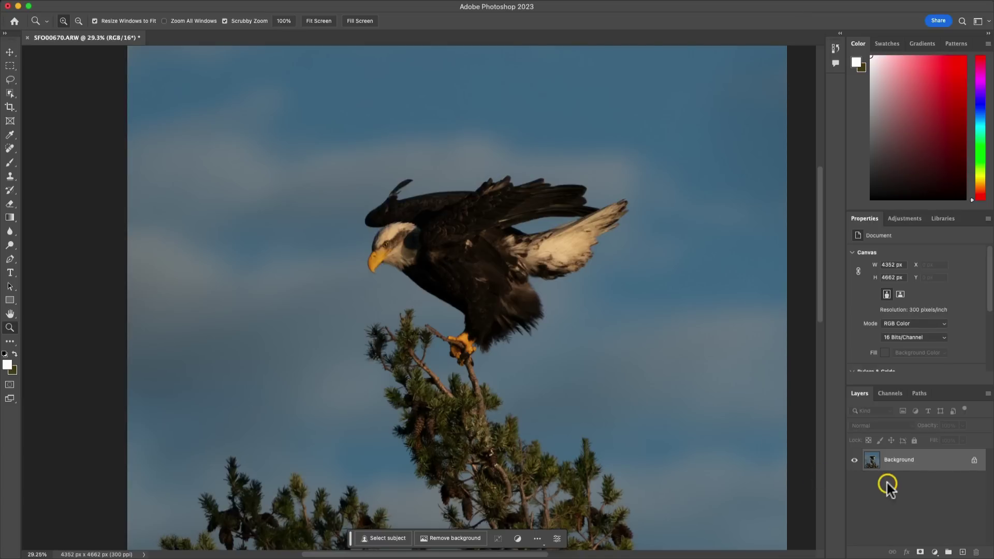
# Convert the Background layer to a smart object and send it to ON1 Develop 2024
pyautogui.rightClick(954, 464)
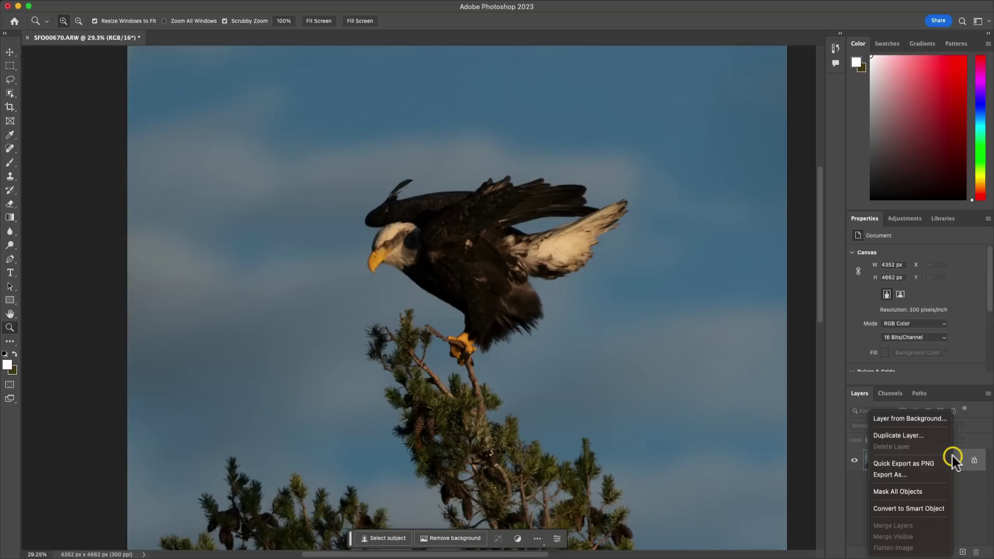
pyautogui.click(926, 508)
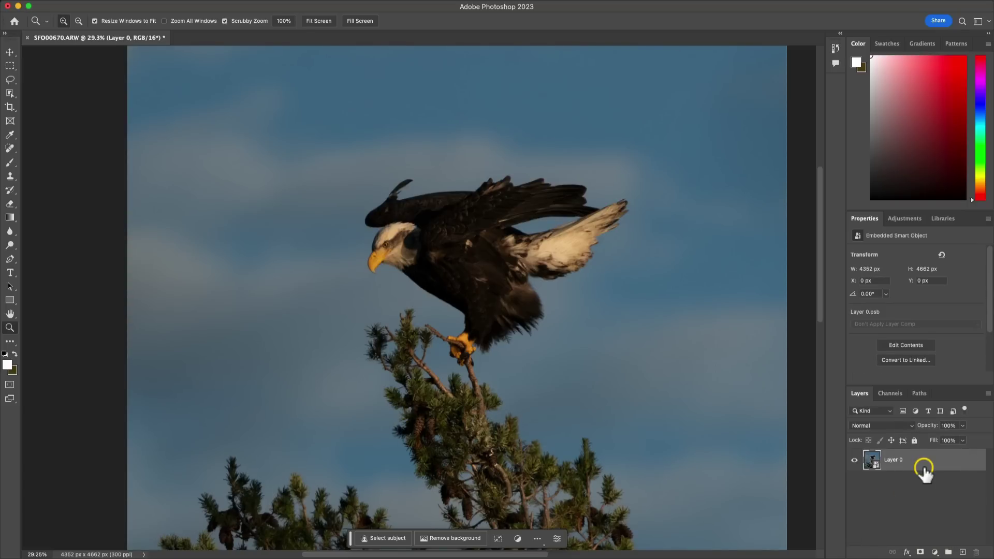
pyautogui.click(101, 3)
pyautogui.moveTo(139, 176)
pyautogui.moveTo(151, 240)
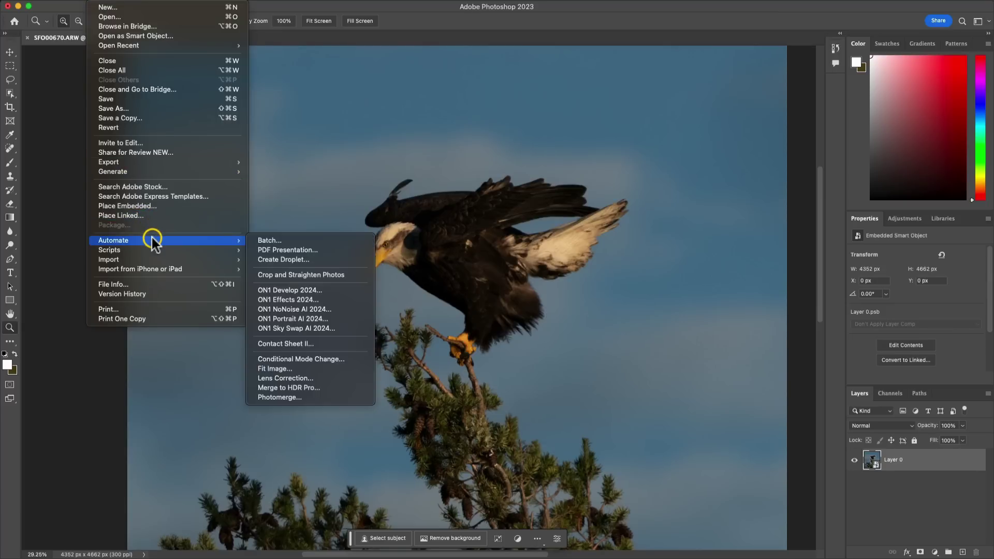
pyautogui.click(339, 291)
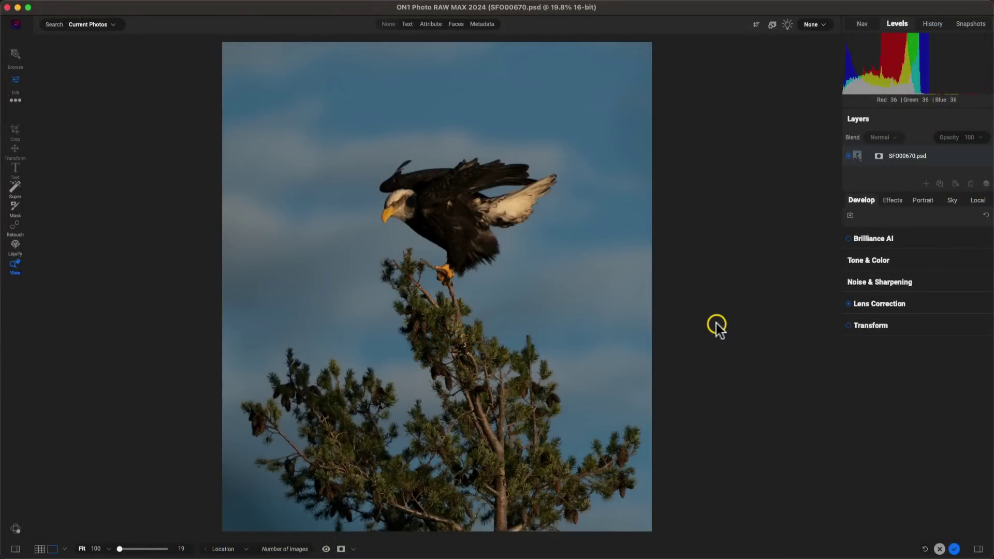
# Apply NoNoise AI High Detail noise reduction after comparing before and after at 100% zoom
pyautogui.click(383, 224)
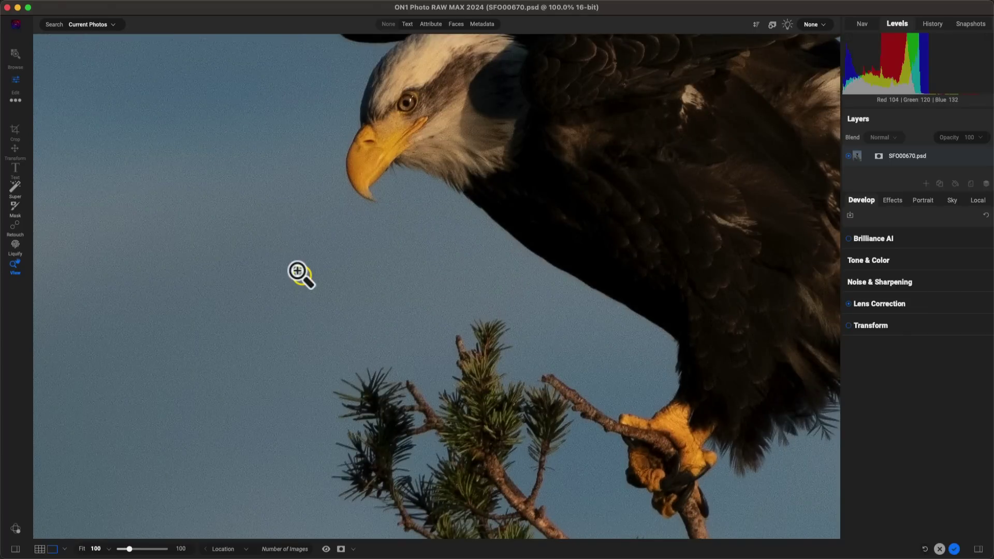
pyautogui.click(934, 282)
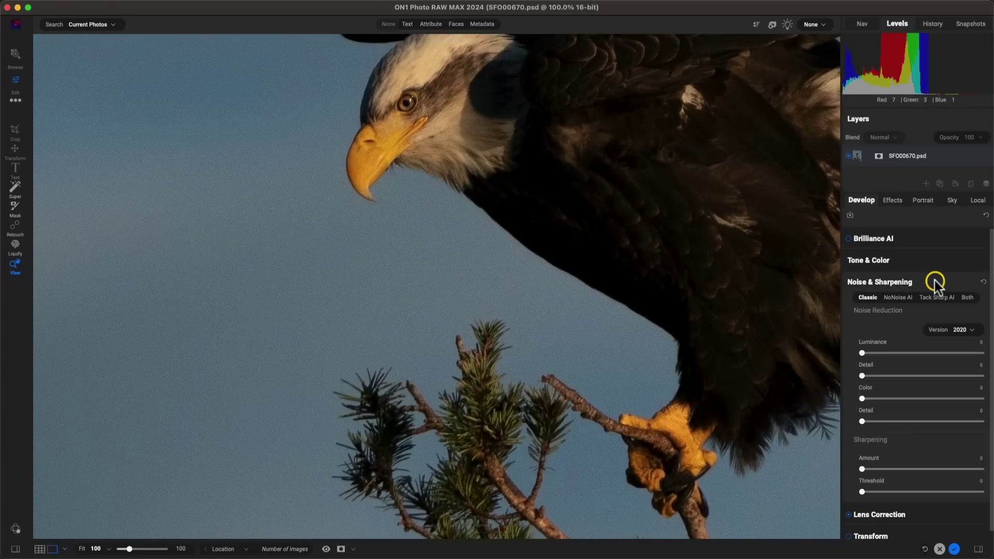
pyautogui.click(899, 298)
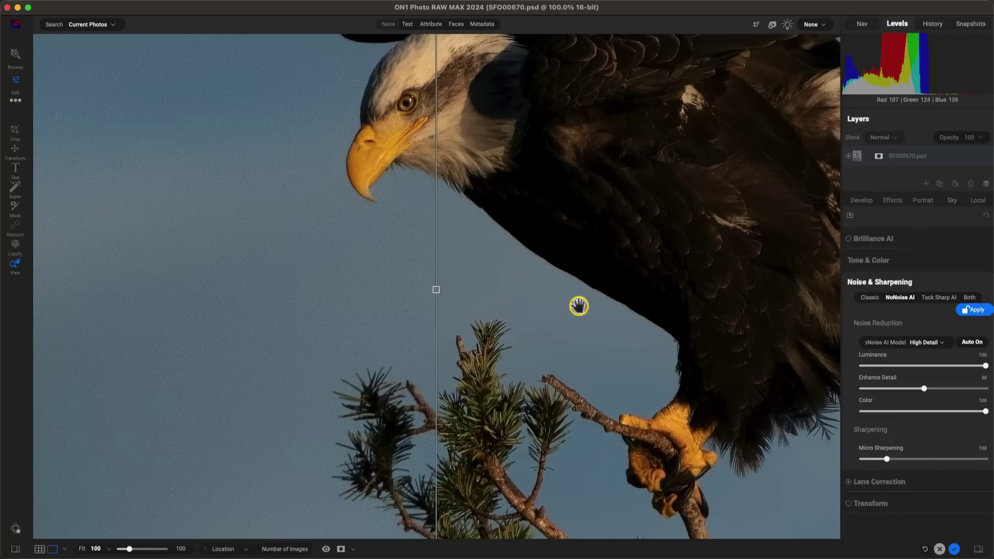
pyautogui.moveTo(436, 290); pyautogui.dragTo(555, 326)
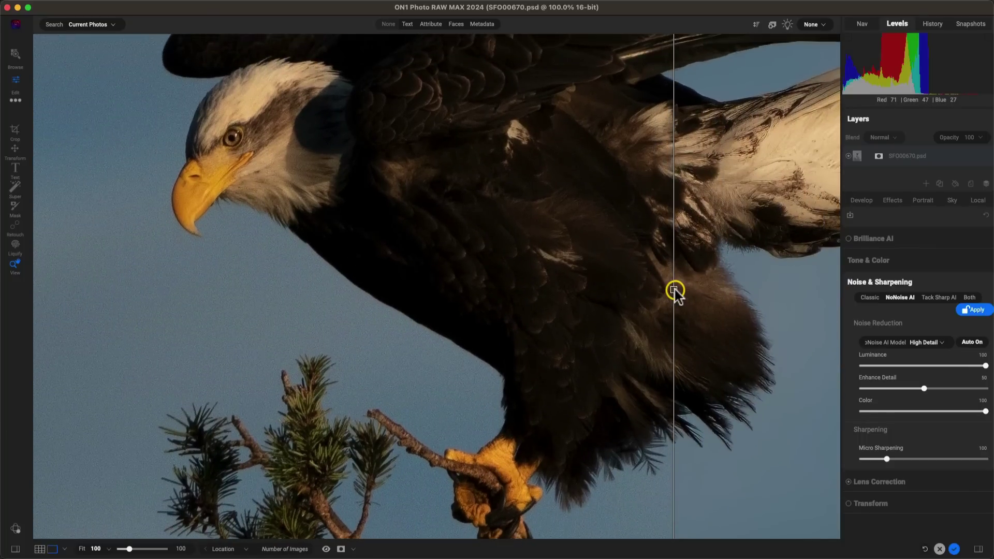
pyautogui.moveTo(675, 290); pyautogui.dragTo(527, 289)
pyautogui.moveTo(502, 246); pyautogui.dragTo(87, 258)
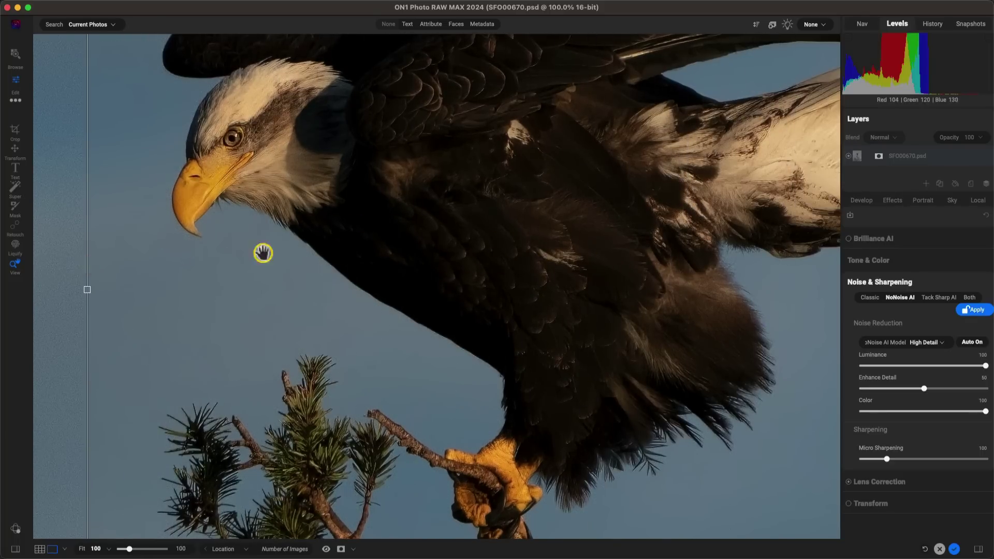
pyautogui.click(373, 256)
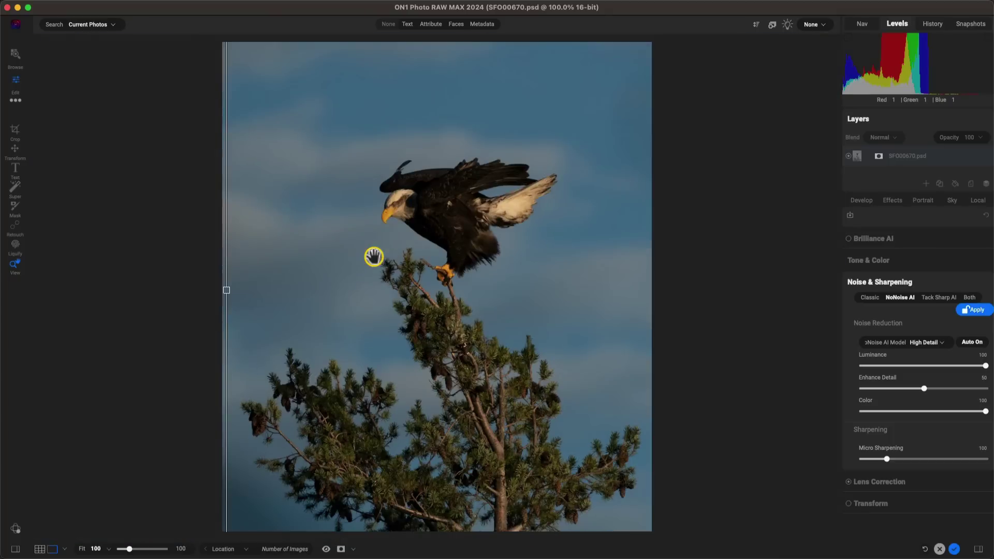
pyautogui.click(976, 310)
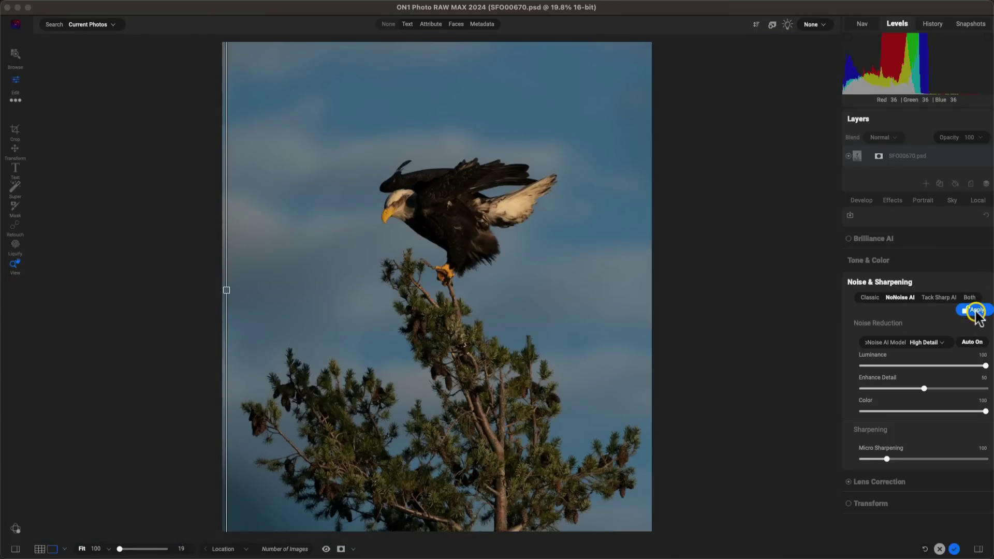
# Enable Brilliance AI with Auto raised to 180 and the advanced Color lowered to 44
pyautogui.click(944, 282)
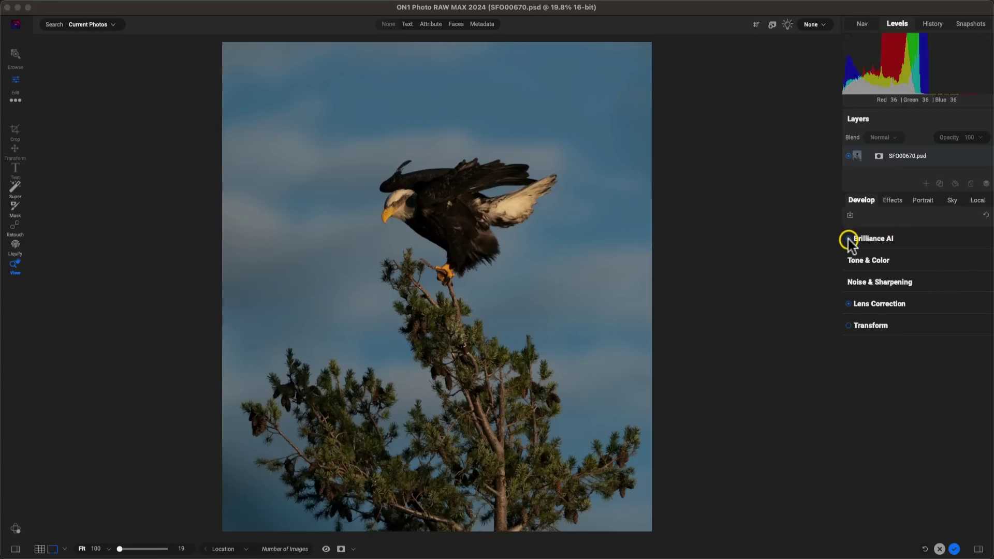
pyautogui.click(848, 239)
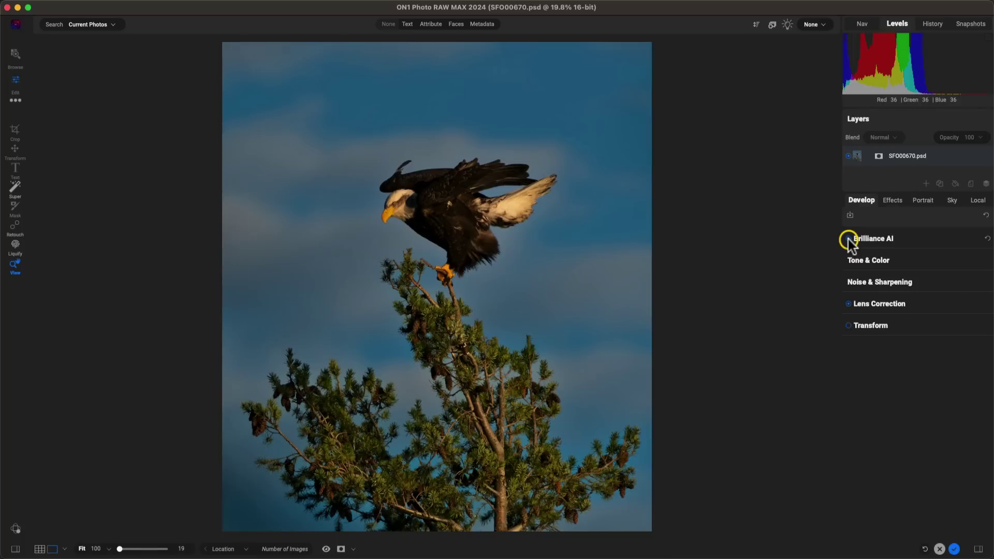
pyautogui.press('p')
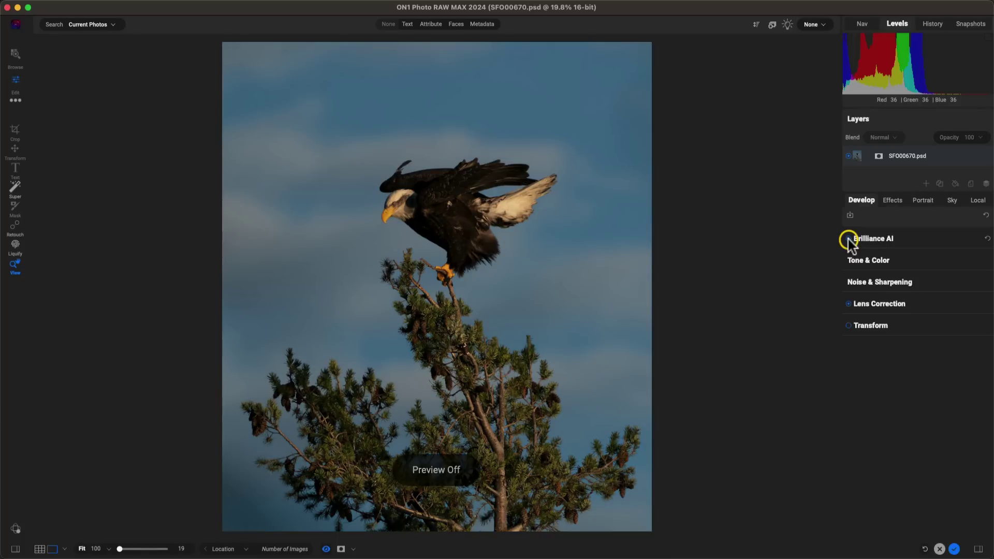
pyautogui.press('p')
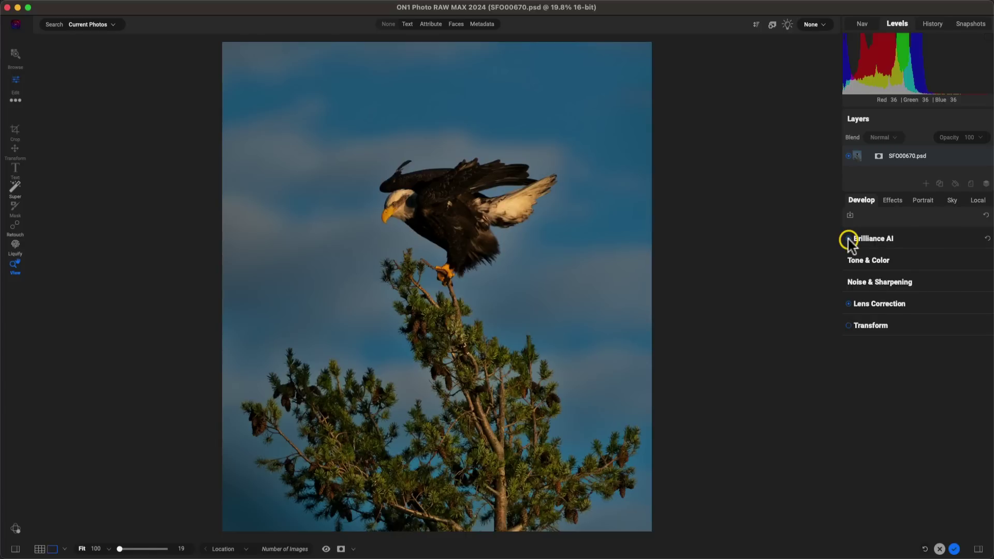
pyautogui.click(898, 239)
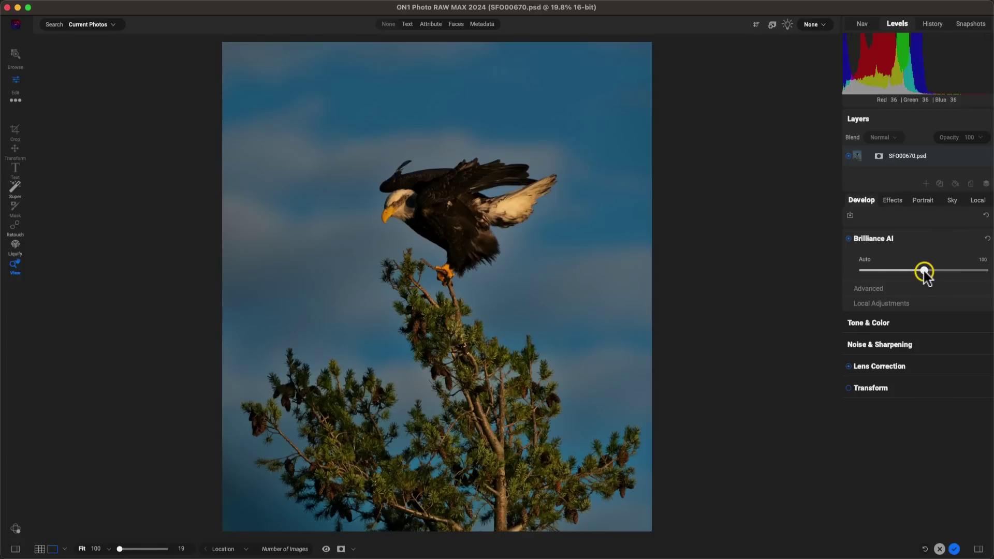
pyautogui.moveTo(924, 272); pyautogui.dragTo(973, 267)
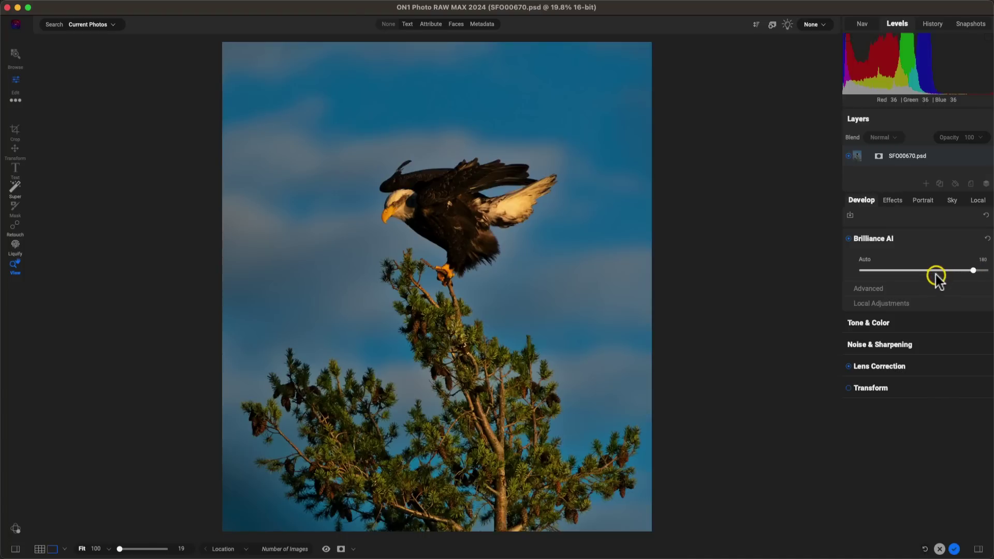
pyautogui.click(936, 289)
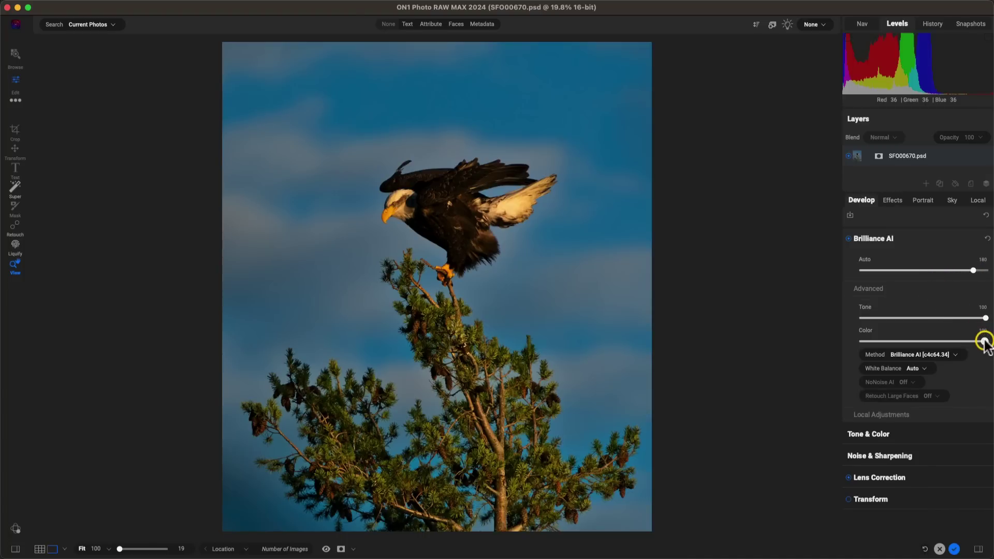
pyautogui.moveTo(984, 342); pyautogui.dragTo(916, 341)
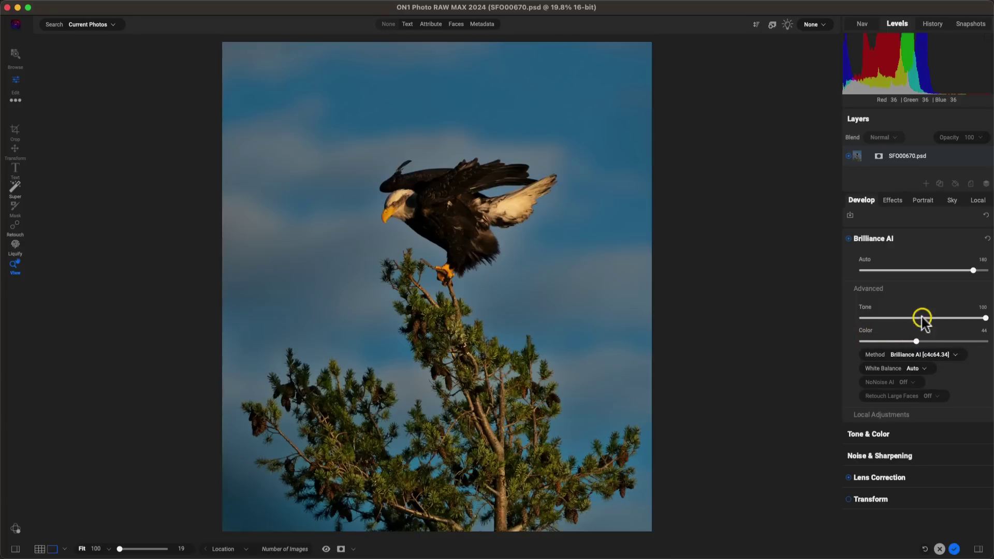
pyautogui.click(938, 289)
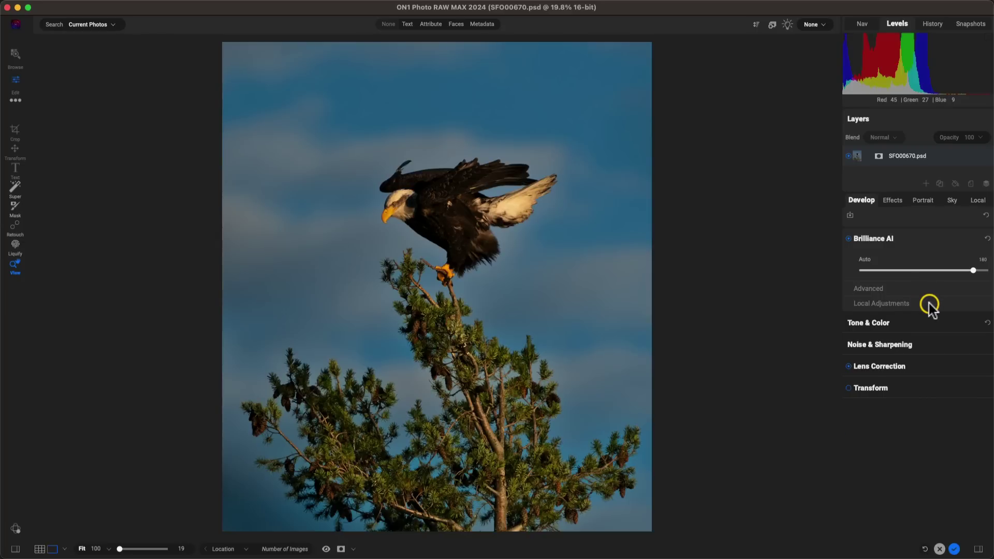
# Raise the Flora region to 100, add an Animal region at 80, and view local adjustments
pyautogui.click(929, 304)
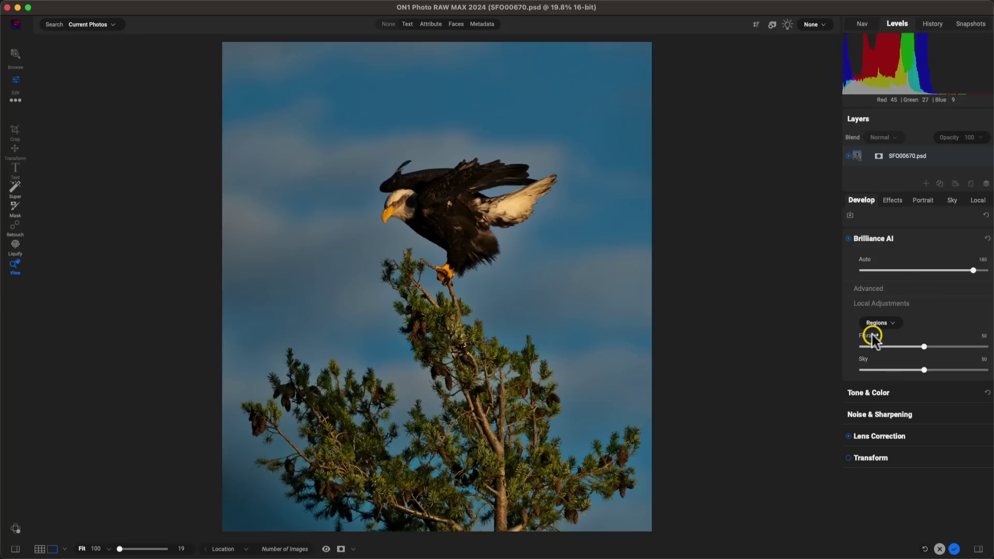
pyautogui.moveTo(924, 347); pyautogui.dragTo(923, 375)
pyautogui.click(892, 323)
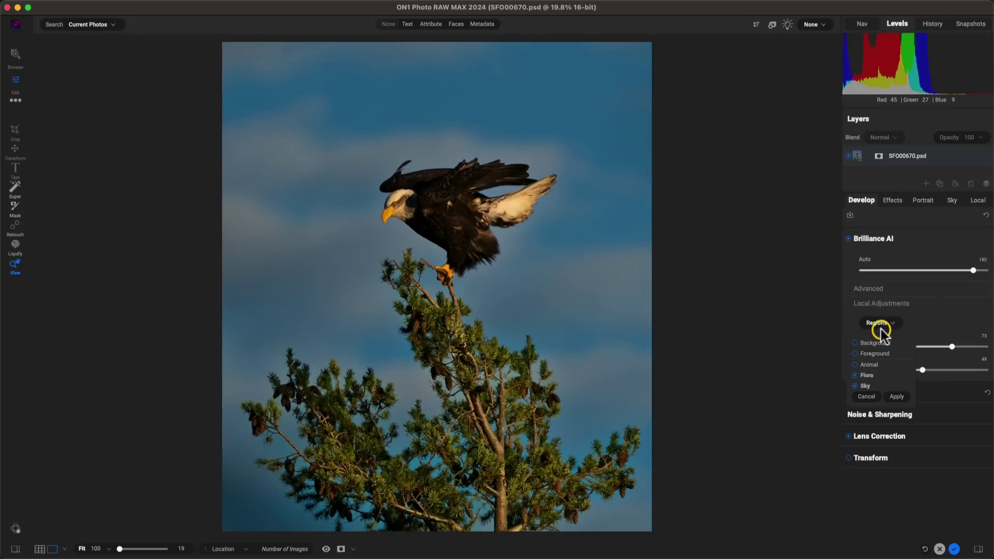
pyautogui.click(866, 366)
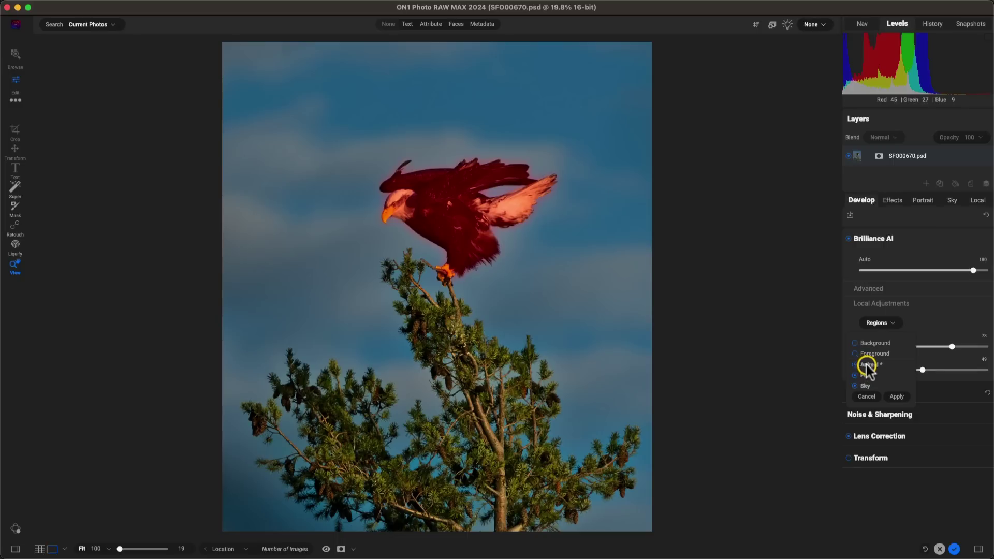
pyautogui.click(897, 396)
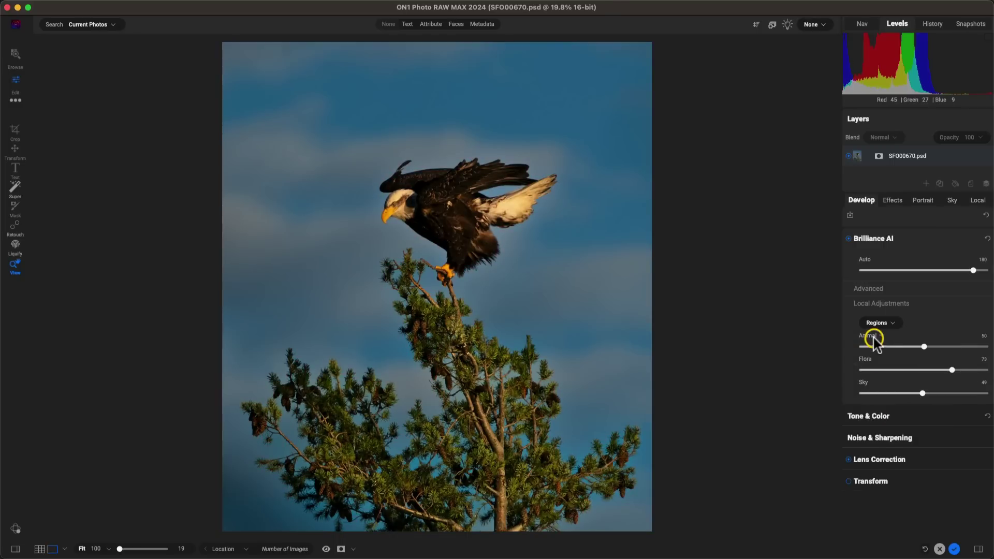
pyautogui.moveTo(924, 347); pyautogui.dragTo(961, 349)
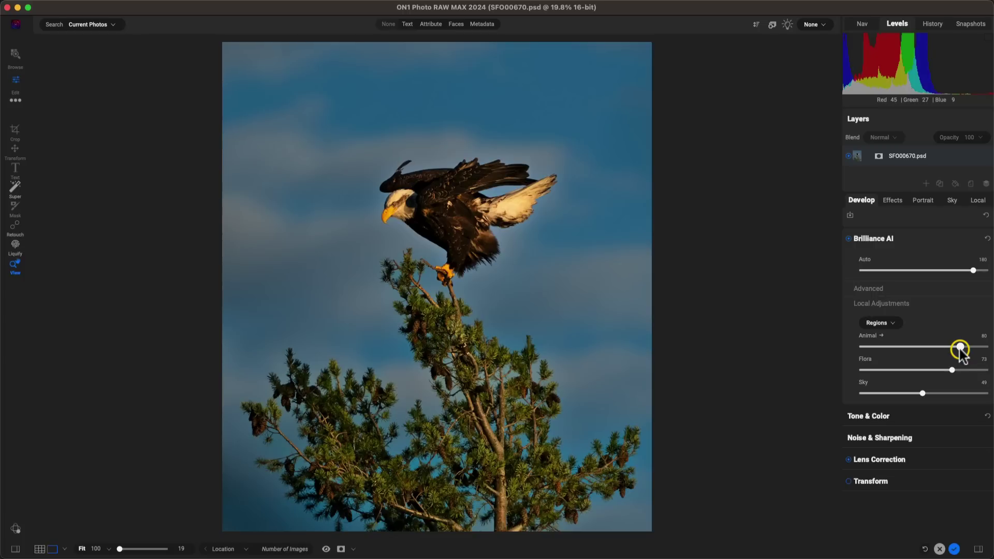
pyautogui.click(881, 335)
pyautogui.scroll(-1, 881, 335)
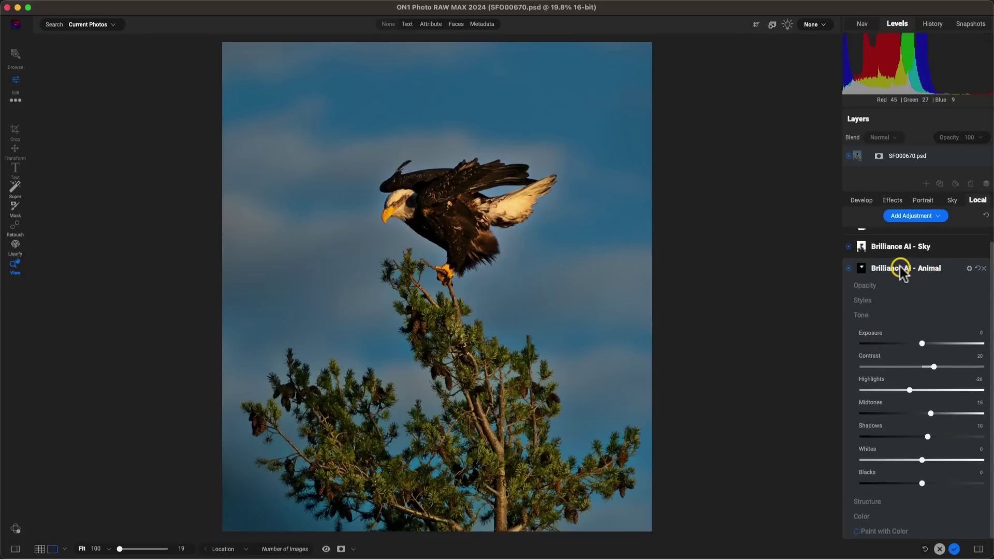
# Compare and brighten the Animal midtones, then delete the Animal local adjustment
pyautogui.click(848, 269)
pyautogui.click(848, 268)
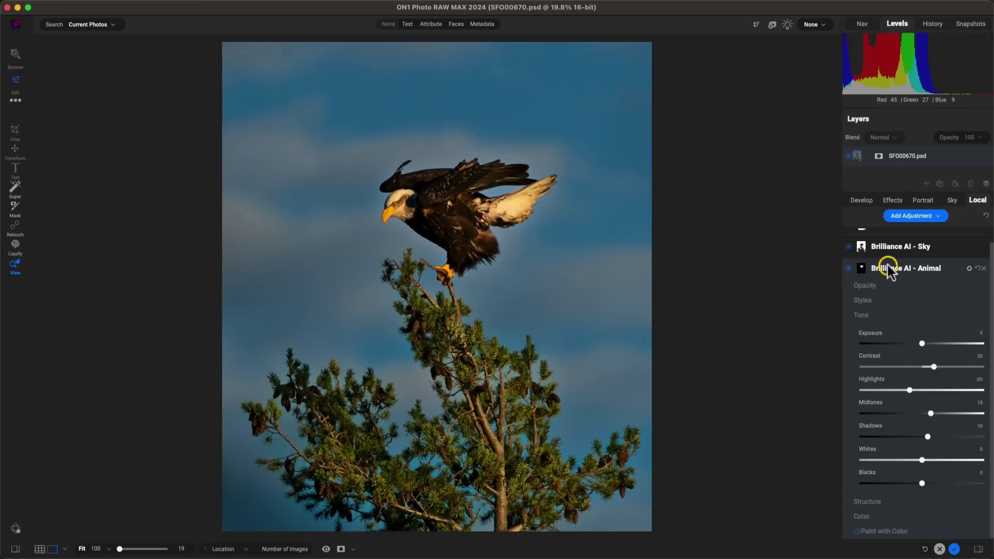
pyautogui.moveTo(931, 413)
pyautogui.mouseDown()
pyautogui.moveTo(963, 412)
pyautogui.moveTo(937, 412)
pyautogui.mouseUp()
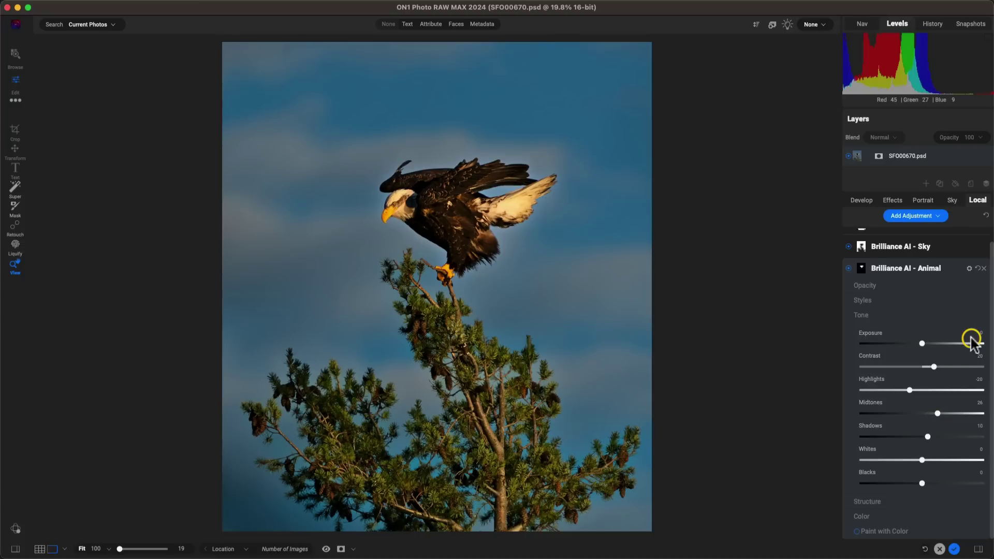
pyautogui.click(982, 268)
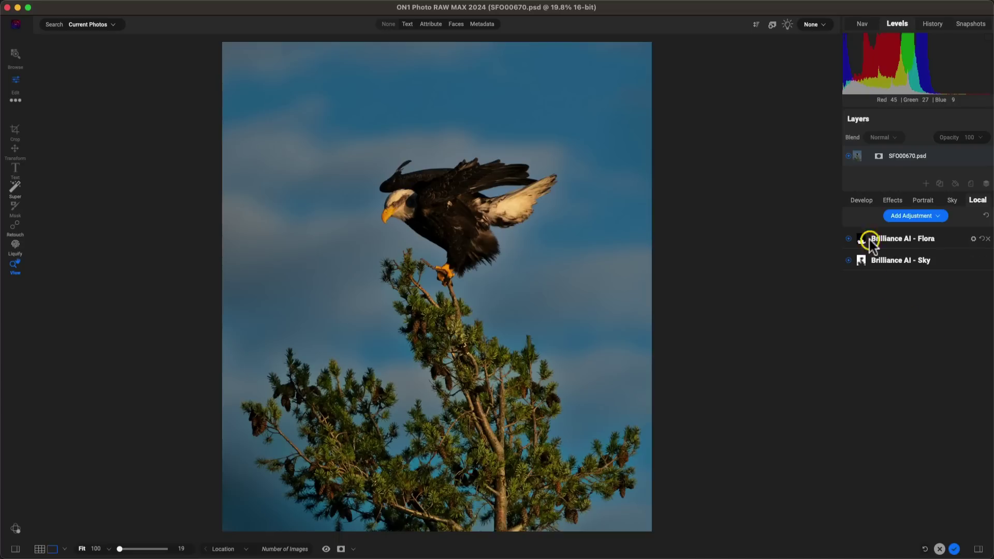
# Return to Develop and toggle the before/after preview to compare the edits
pyautogui.click(863, 200)
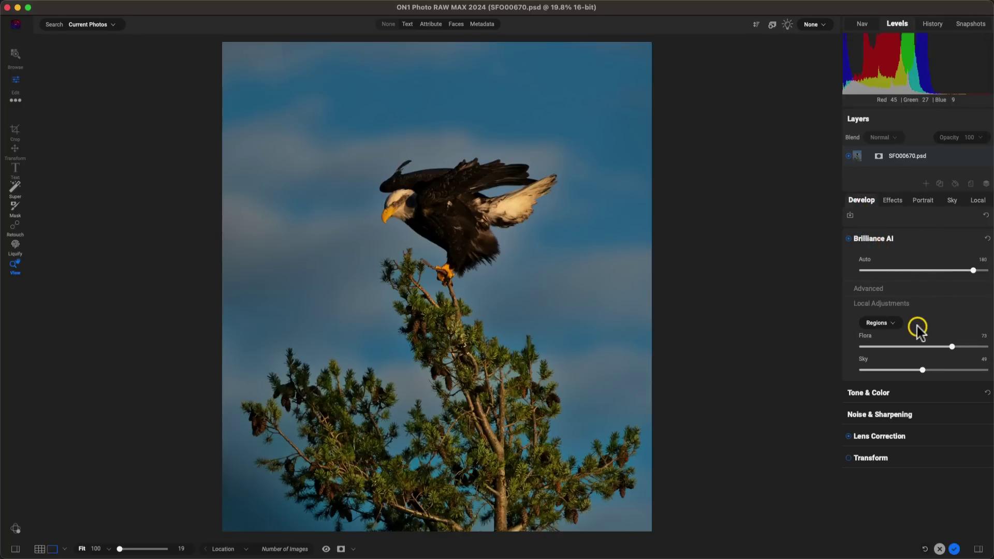
pyautogui.press('super+p')
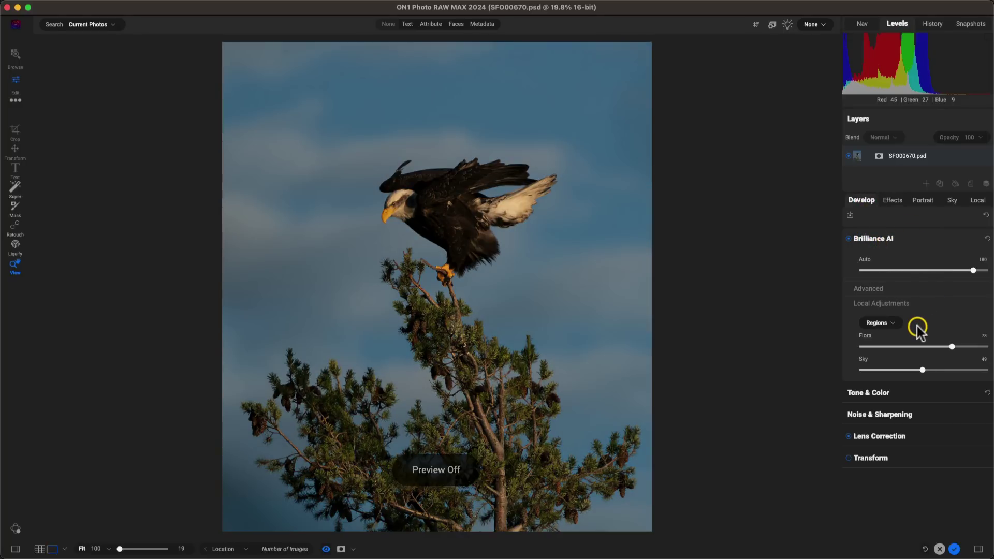
pyautogui.press('super+p')
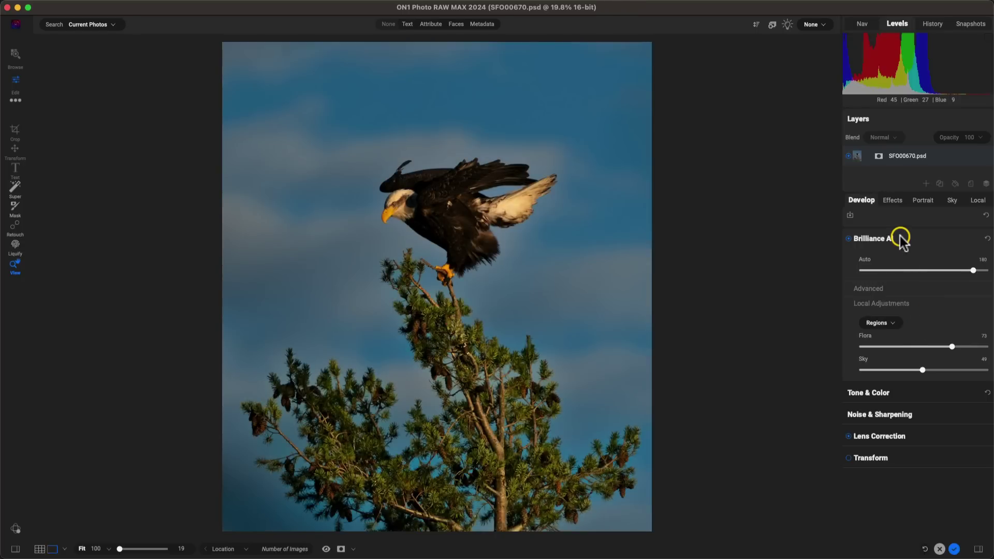
pyautogui.press('super+3')
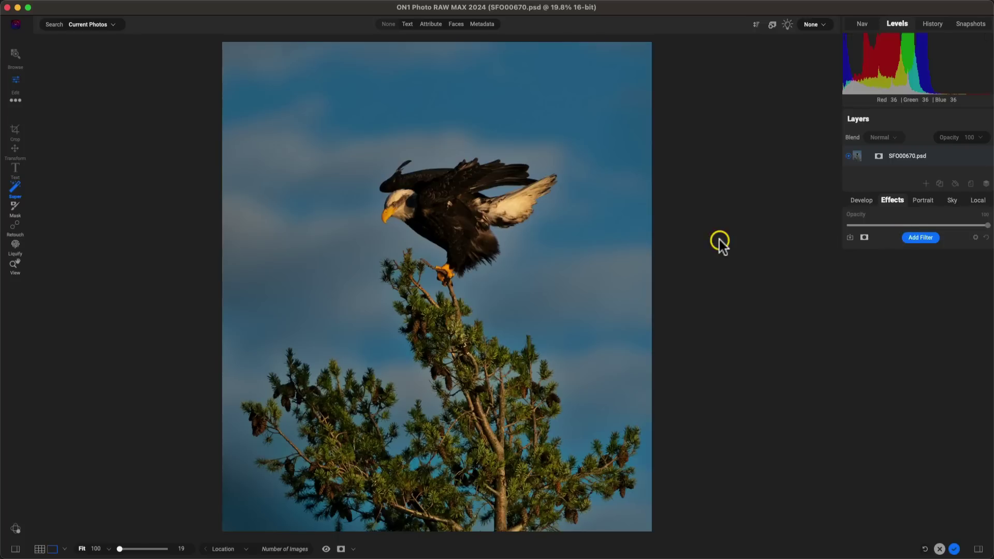
# Add a Surreal Dynamic Contrast filter targeted at the eagle and check its feather detail at 100%
pyautogui.click(443, 212)
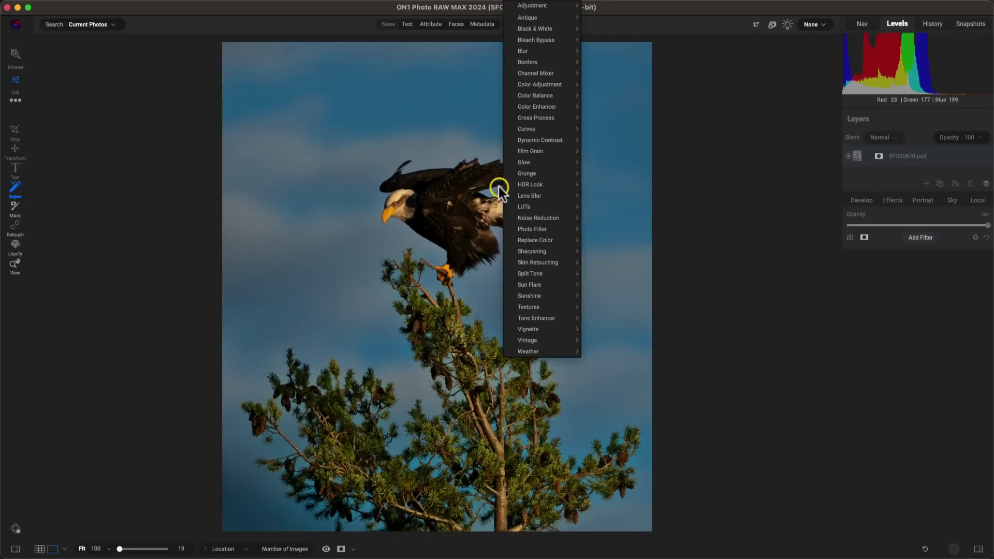
pyautogui.moveTo(531, 25)
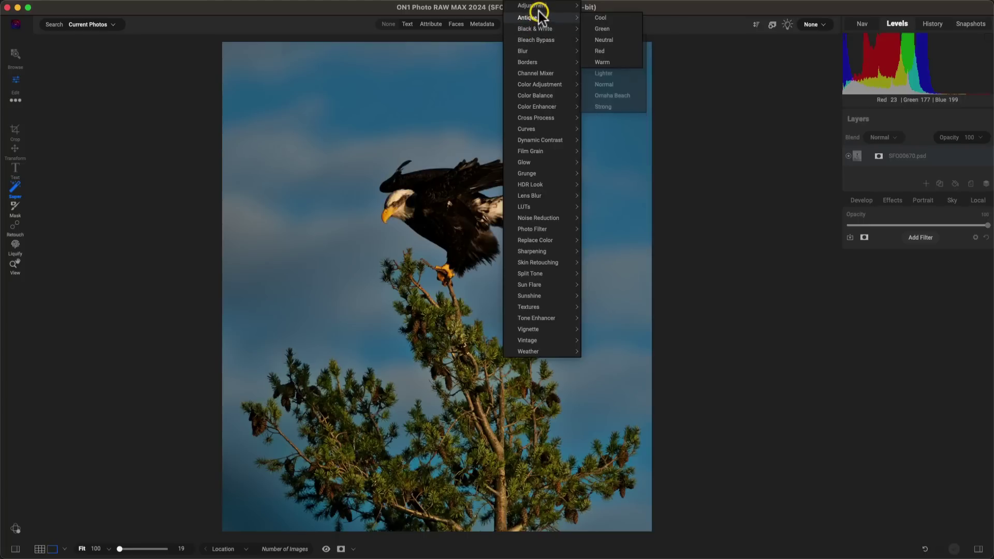
pyautogui.moveTo(538, 8)
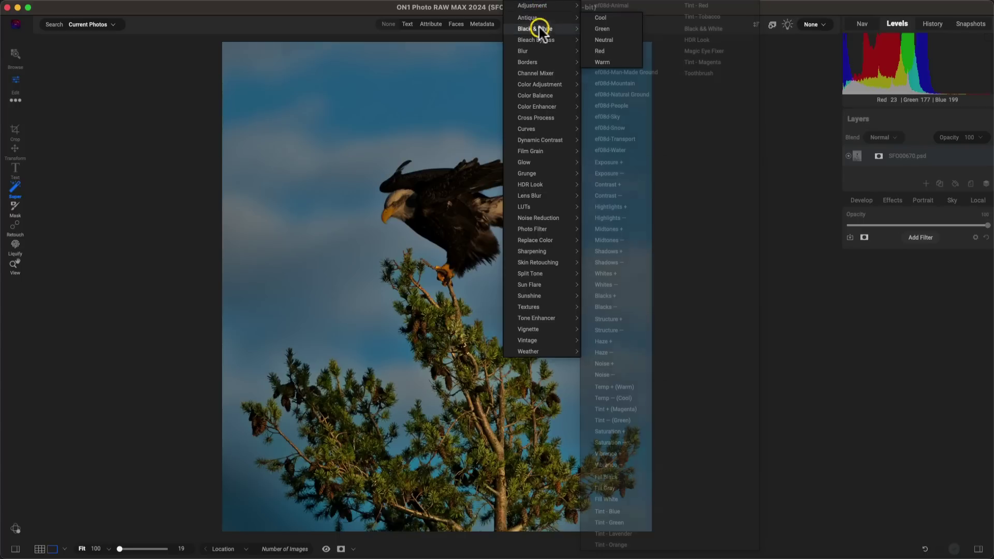
pyautogui.moveTo(542, 139)
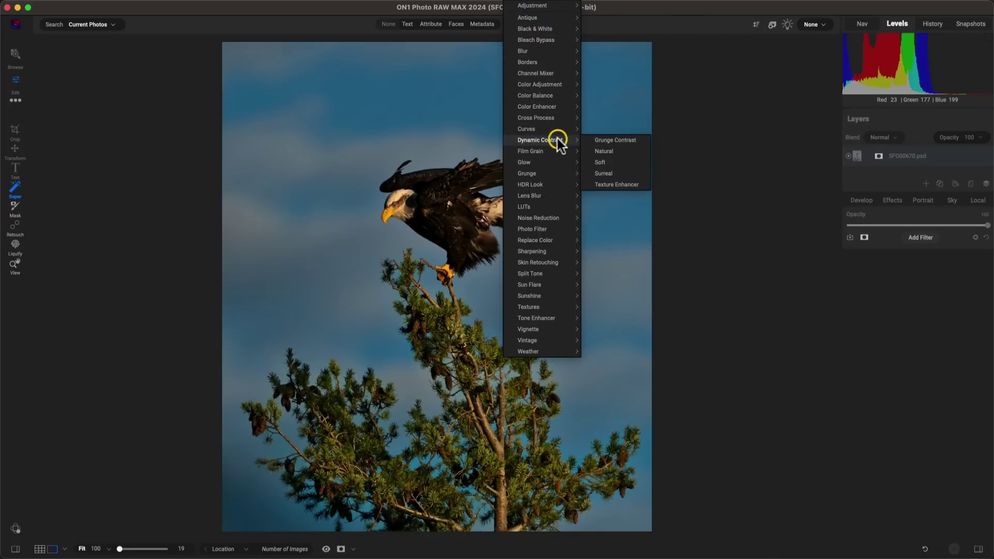
pyautogui.click(603, 173)
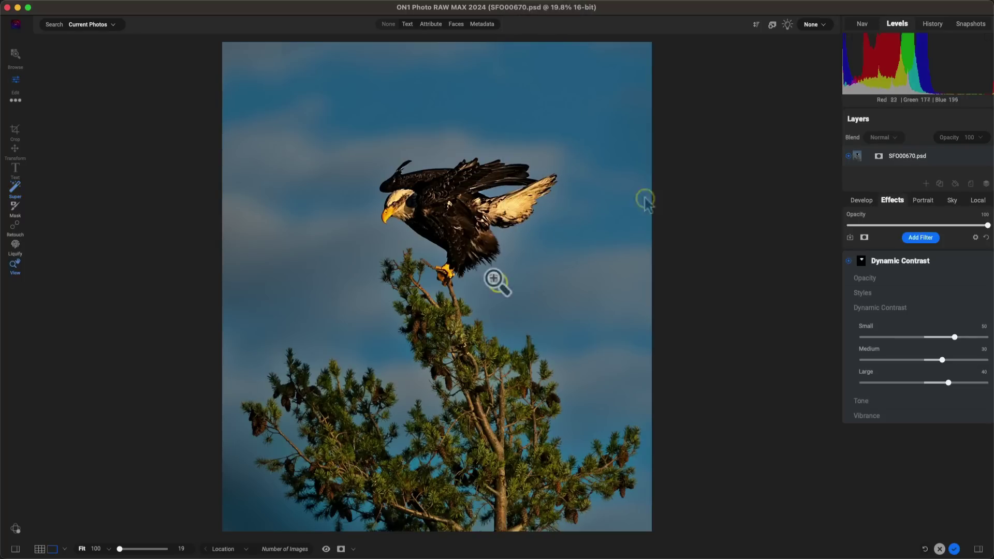
pyautogui.click(435, 214)
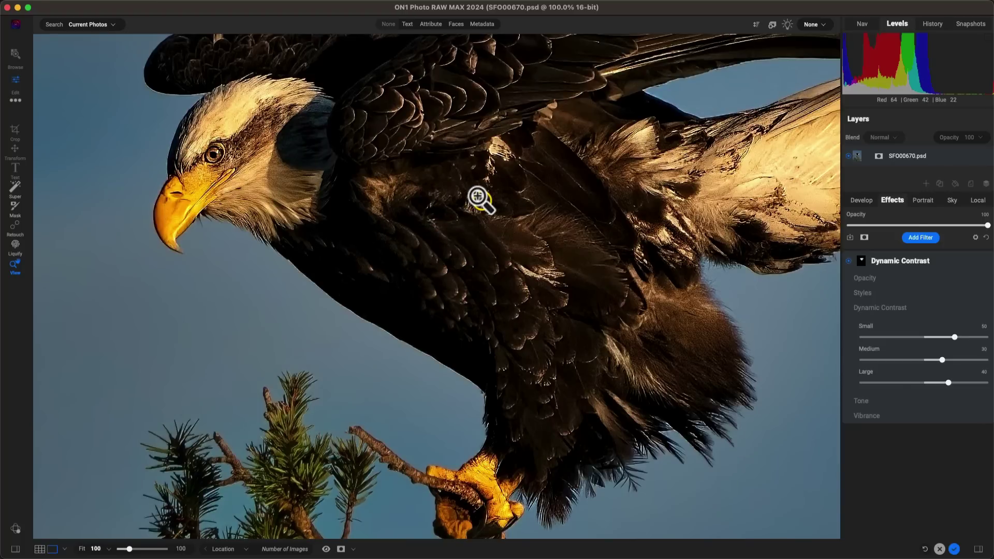
pyautogui.keyDown('alt'); pyautogui.click(481, 200); pyautogui.keyUp('alt')
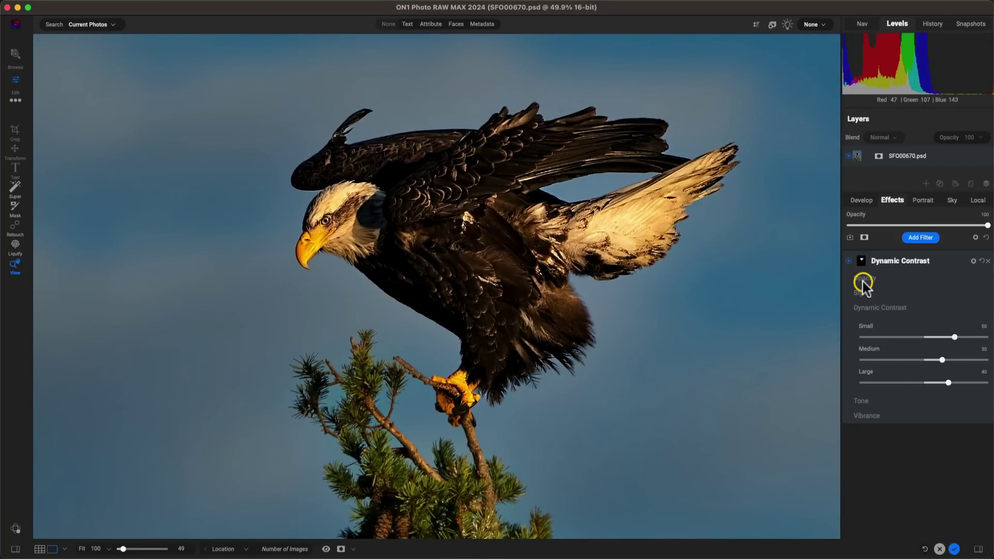
# Lower the Dynamic Contrast opacity to 68 and compare it on and off
pyautogui.click(942, 277)
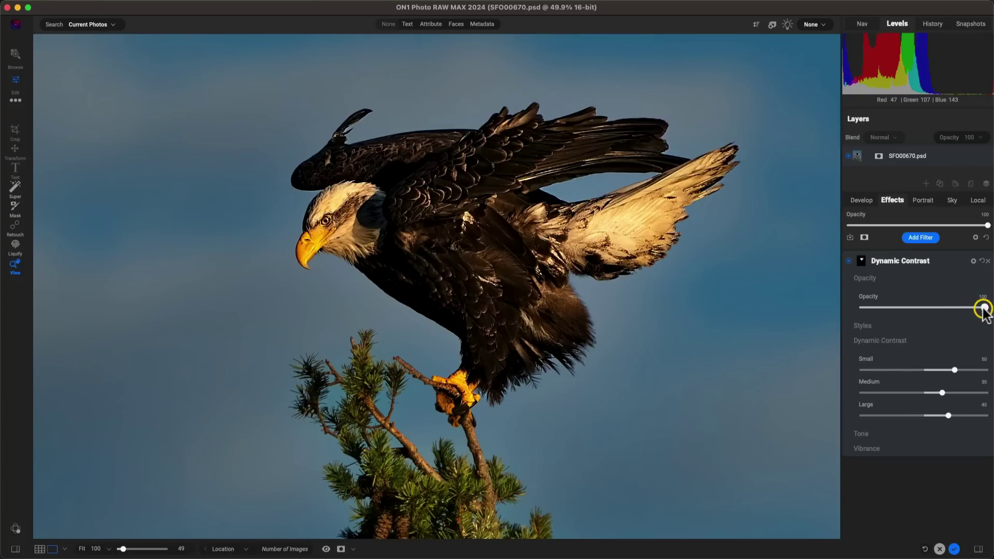
pyautogui.moveTo(980, 308); pyautogui.dragTo(945, 308)
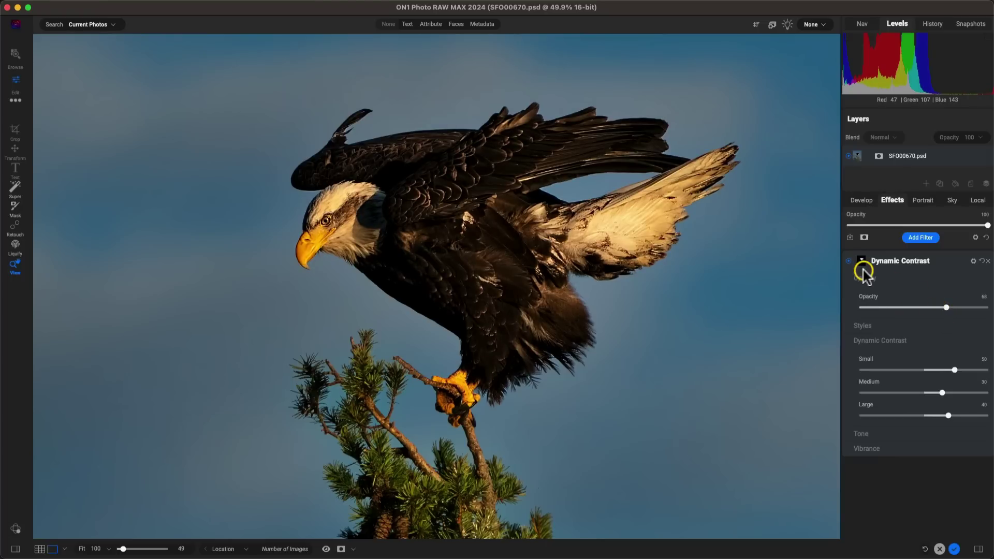
pyautogui.click(849, 262)
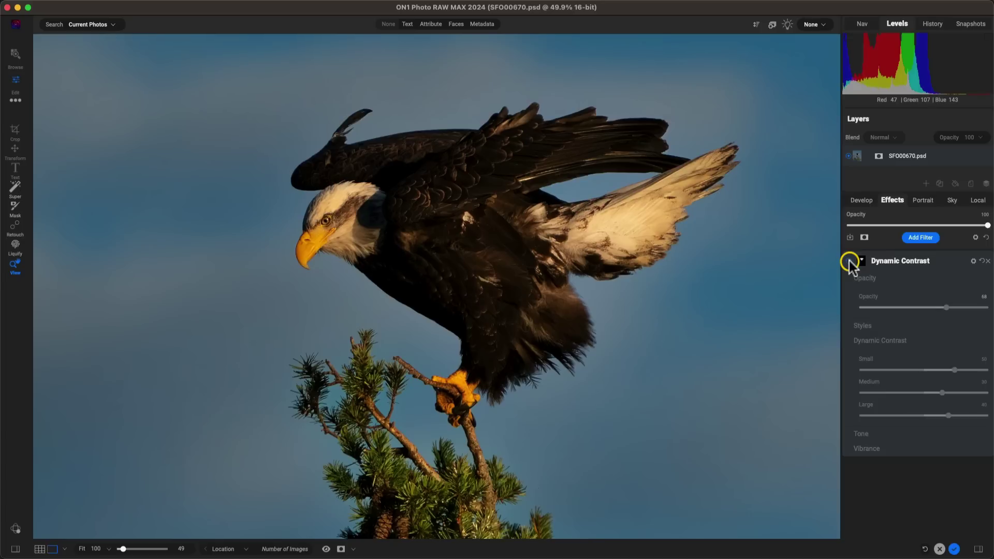
pyautogui.click(850, 262)
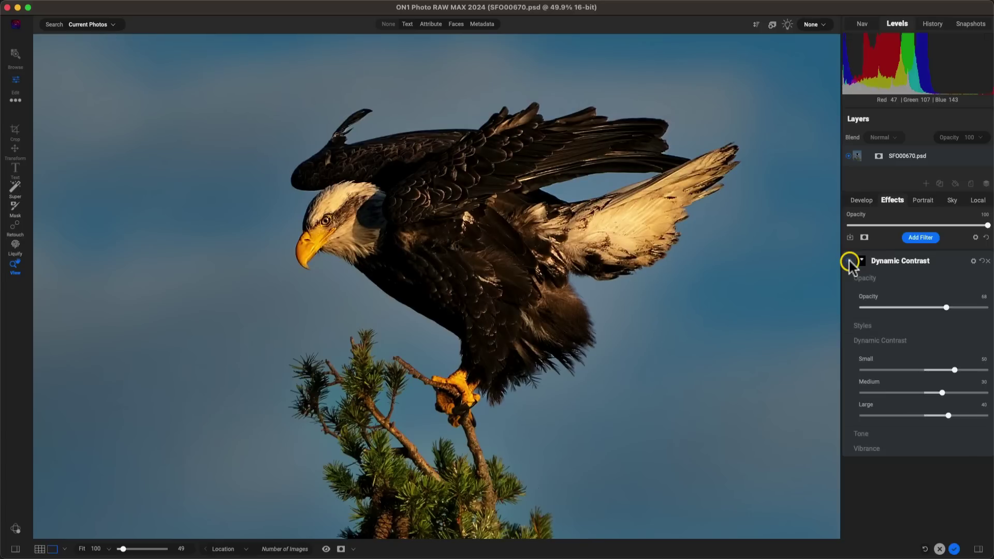
pyautogui.click(955, 260)
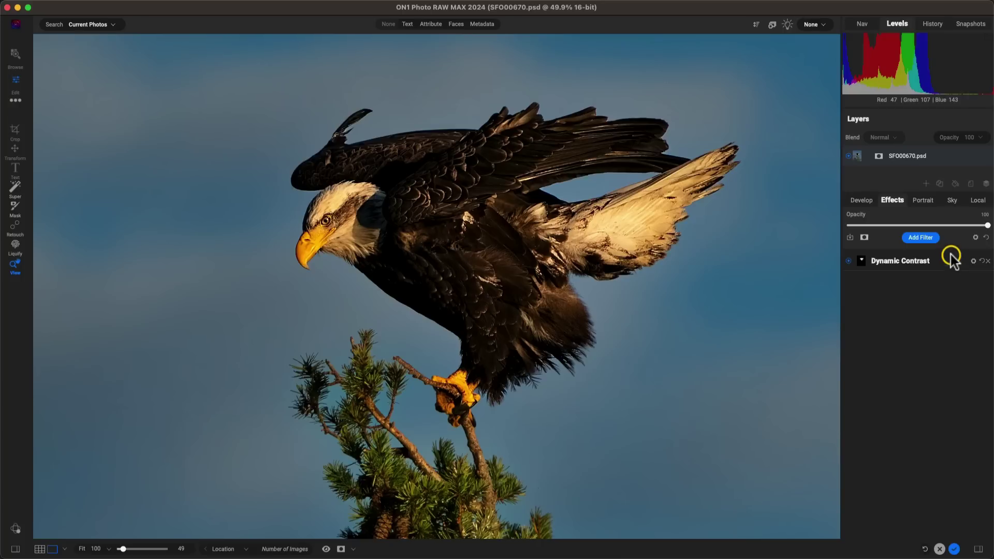
# Add a Big Softy vignette centred up on the eagle at opacity 65
pyautogui.click(921, 237)
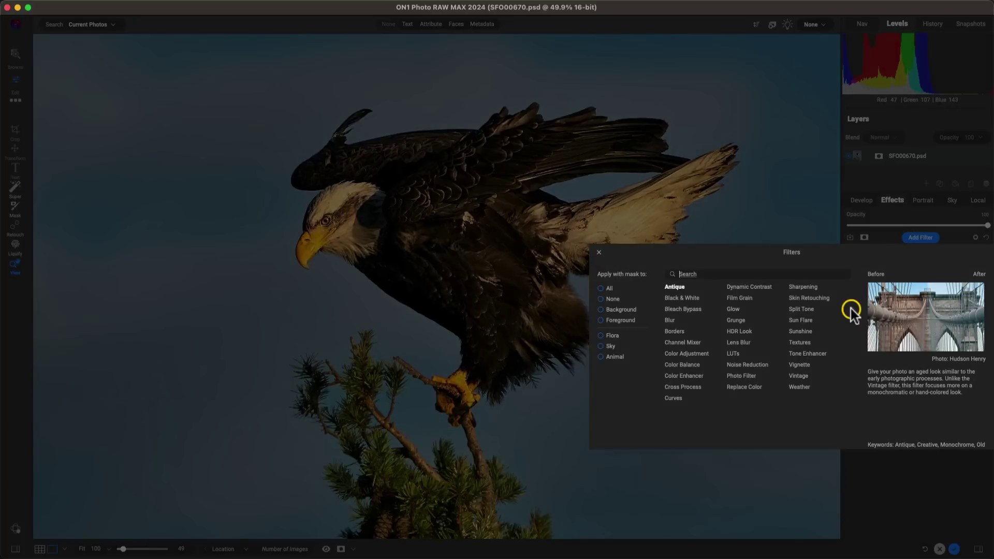
pyautogui.click(800, 365)
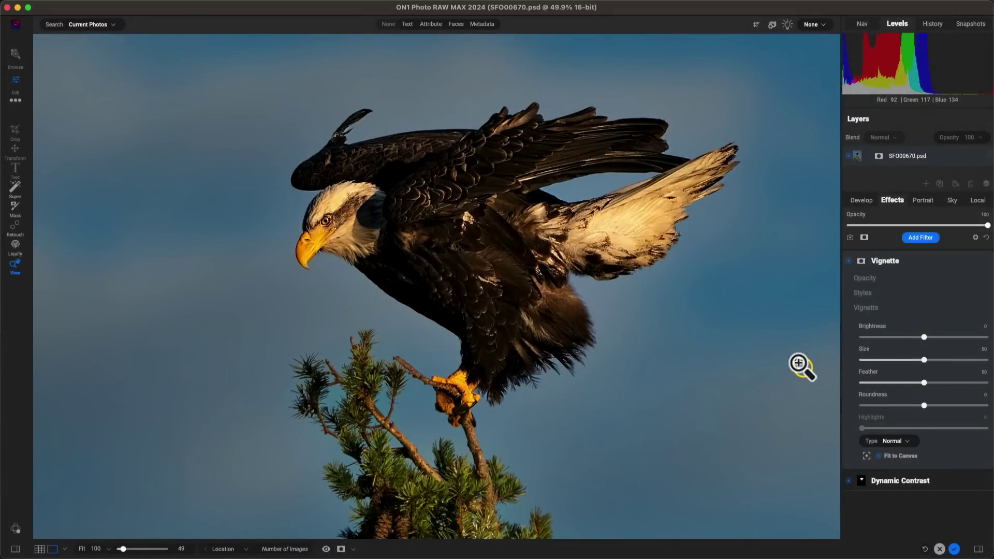
pyautogui.click(627, 310)
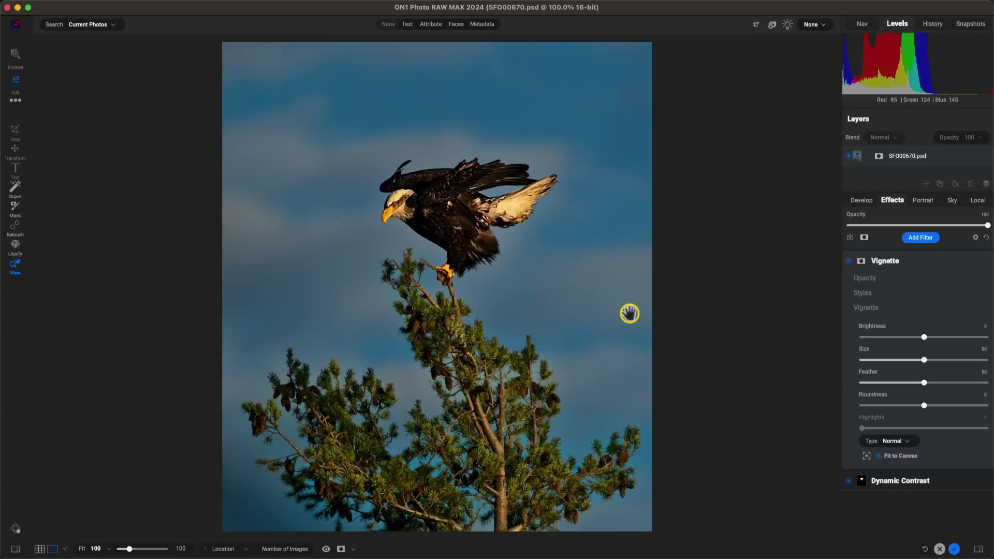
pyautogui.click(604, 293)
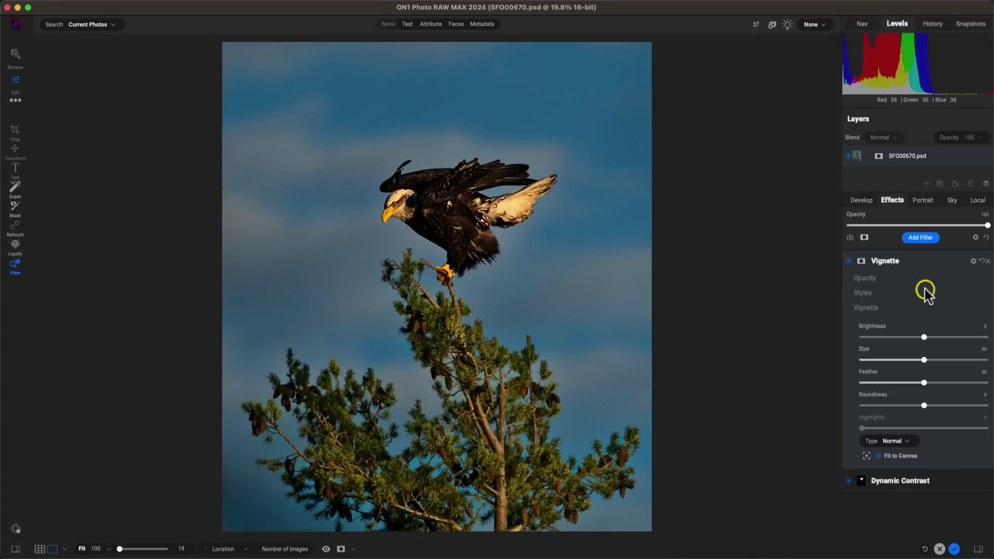
pyautogui.click(957, 295)
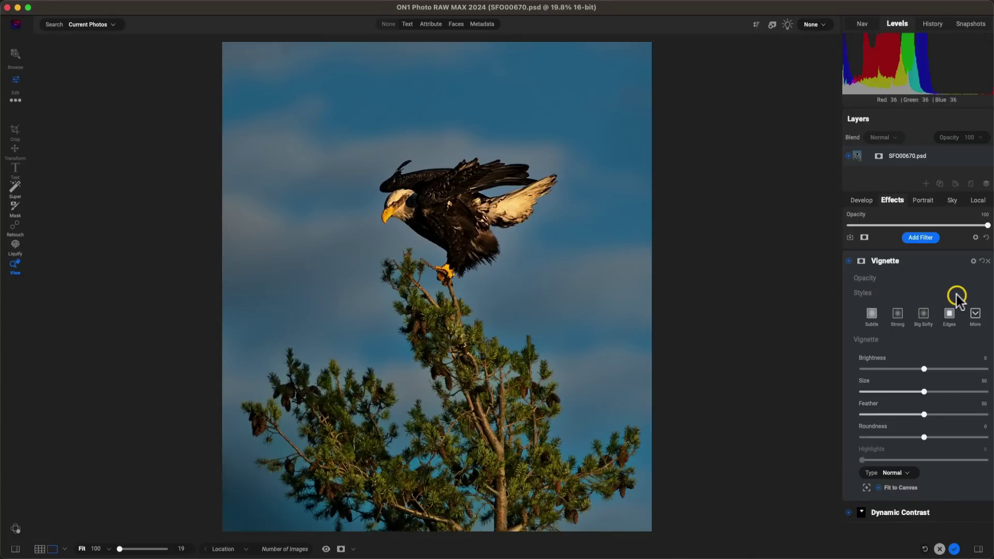
pyautogui.click(921, 315)
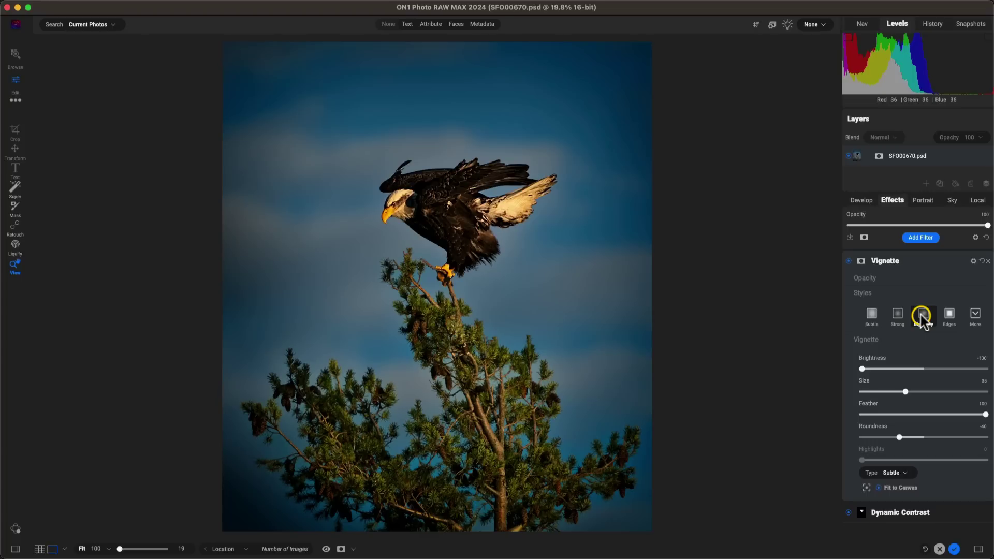
pyautogui.click(867, 488)
pyautogui.moveTo(461, 267); pyautogui.dragTo(433, 192)
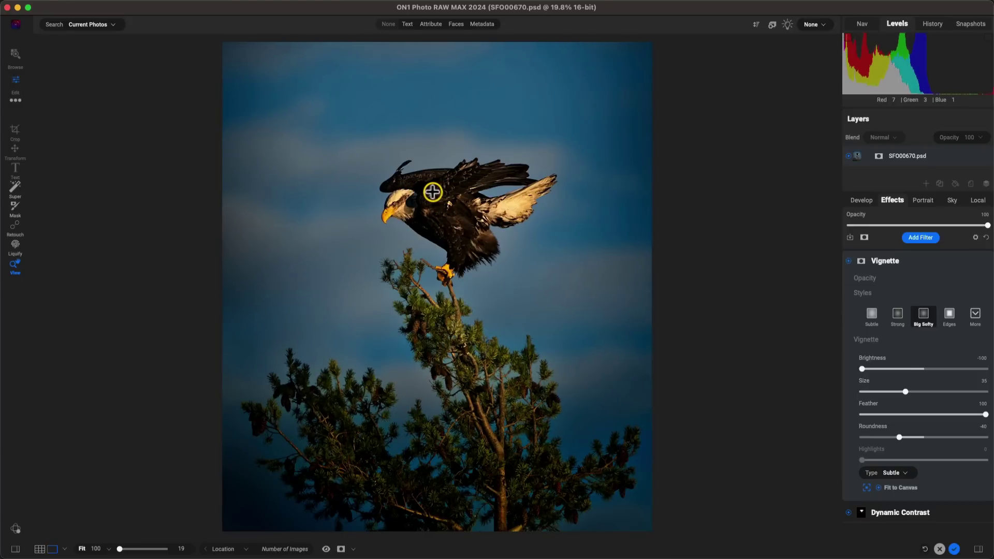
pyautogui.click(903, 288)
pyautogui.moveTo(983, 307); pyautogui.dragTo(939, 306)
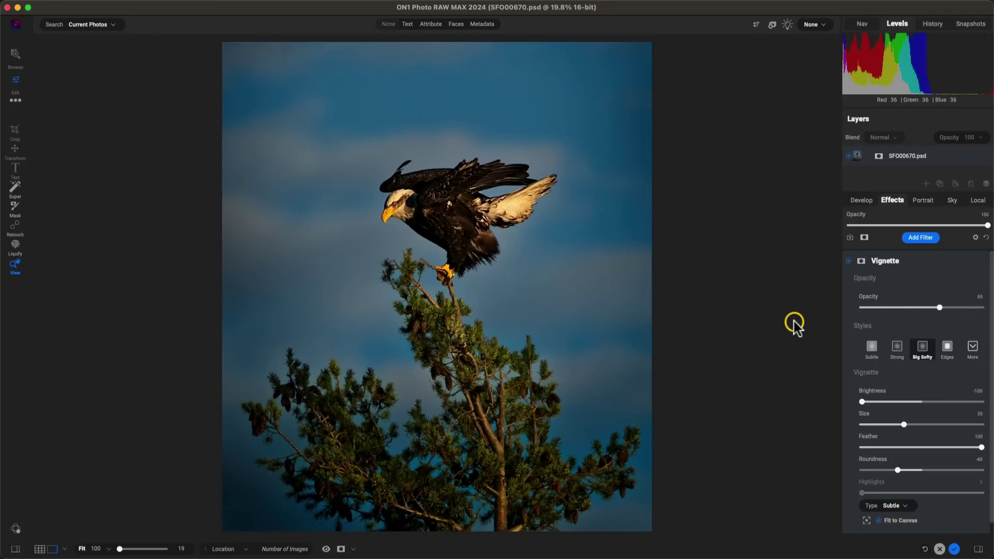
# Compare the vignette against the unedited photo, then zoom in on the eagle
pyautogui.press('super+p')
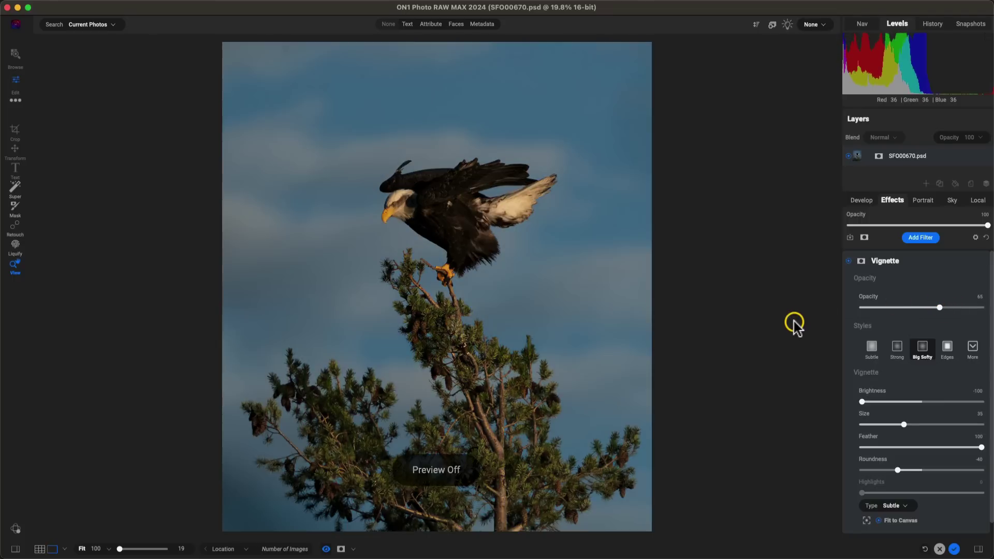
pyautogui.press('super+p')
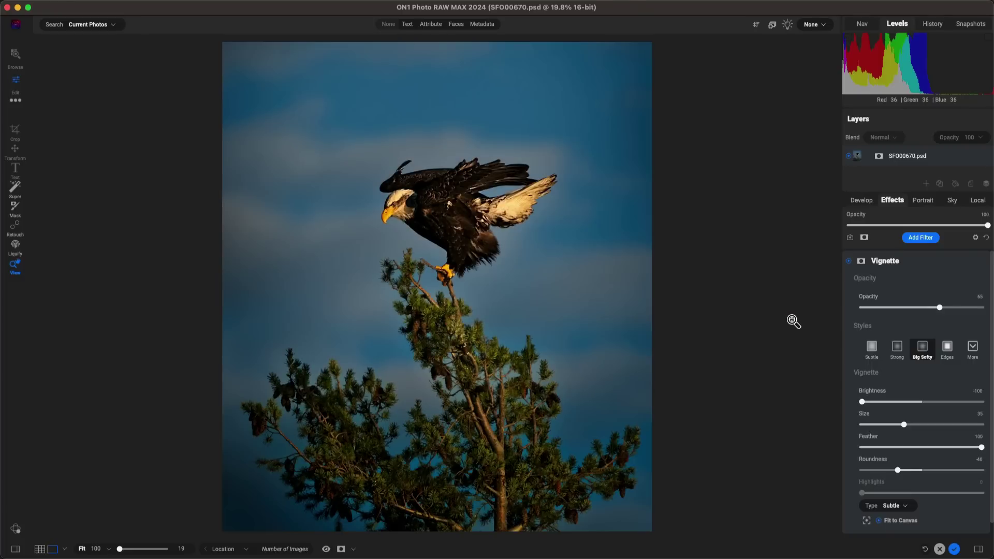
pyautogui.press('super+p')
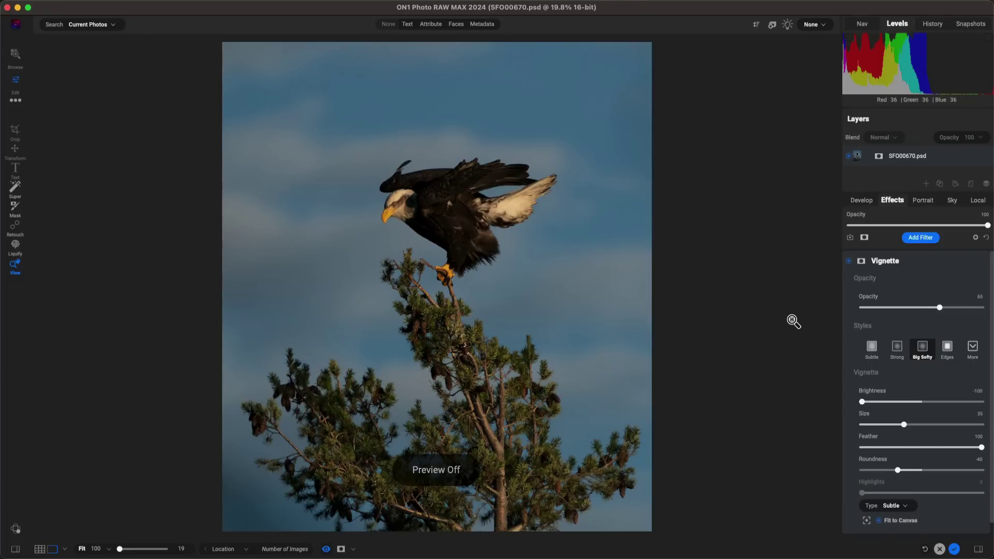
pyautogui.press('super+p')
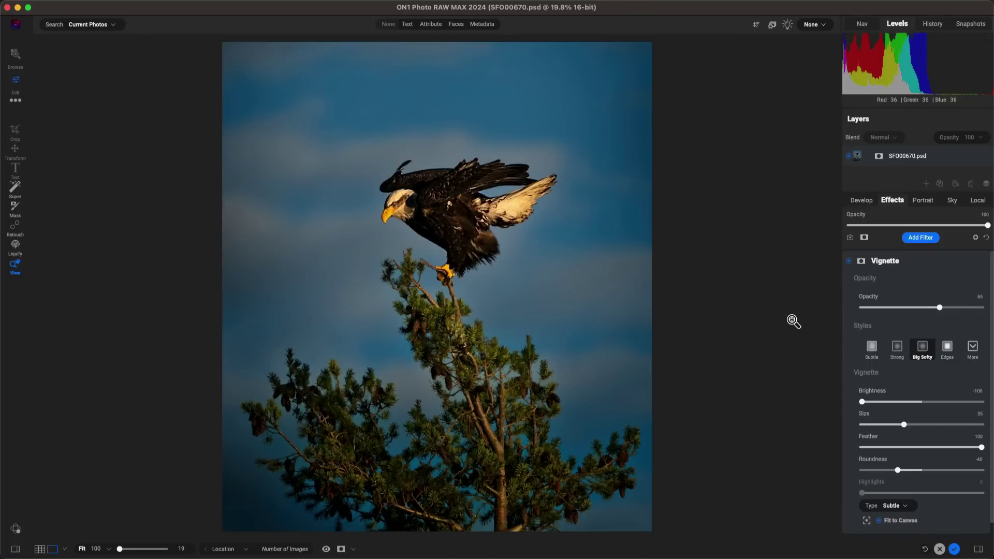
pyautogui.click(445, 222)
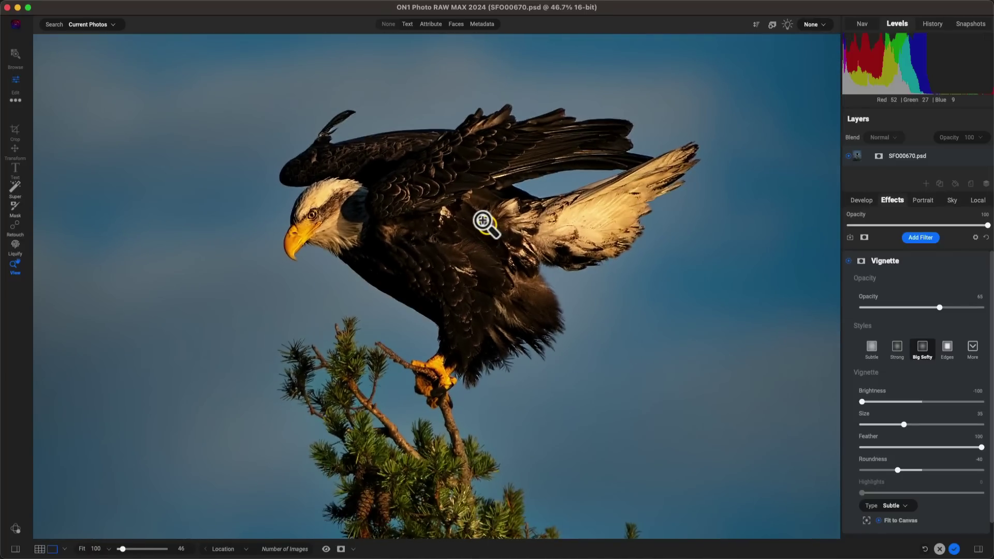
# Temporarily hide the ON1 vignette edits to compare against the original up close
pyautogui.press('super+p')
pyautogui.press('super+p')
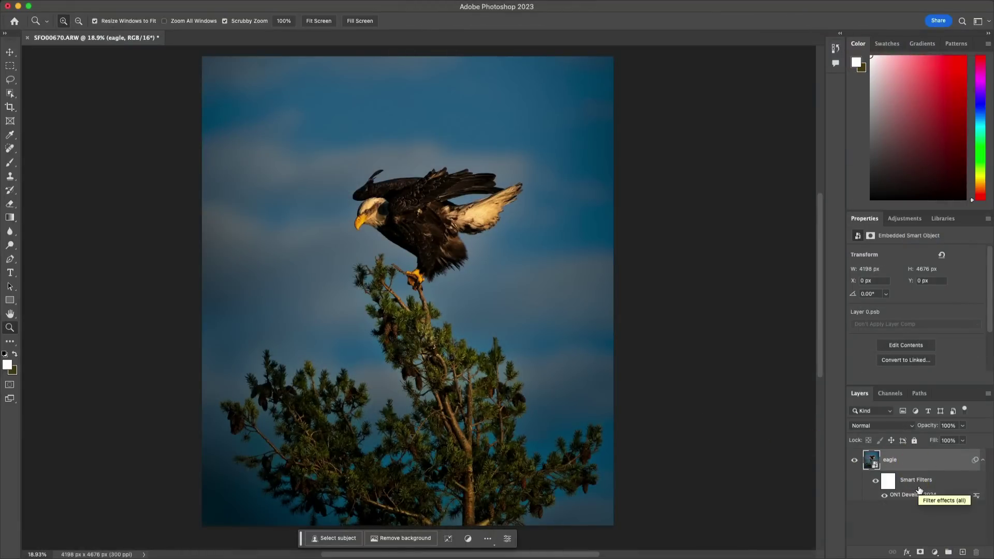
pyautogui.click(875, 481)
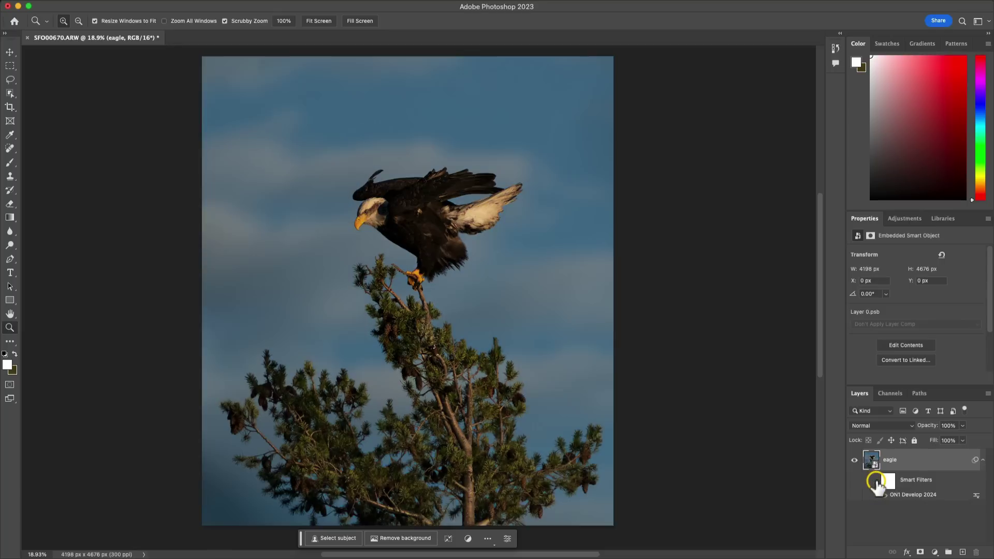
pyautogui.click(875, 481)
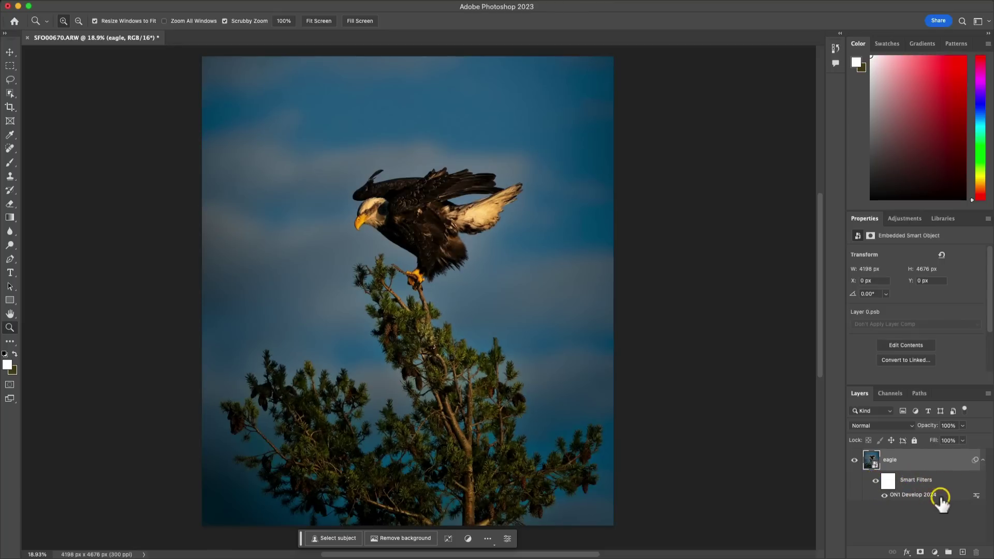
pyautogui.click(875, 481)
pyautogui.click(876, 481)
# Select the photo's lower part and fill it with an upward-fading brownish gradient beneath the 'Bald Eagle' title
pyautogui.press('m')
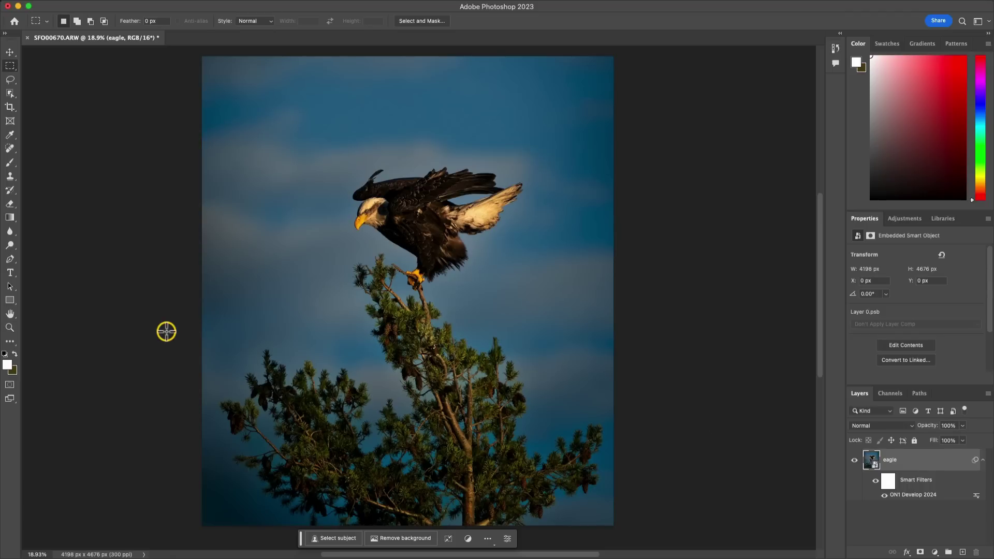
pyautogui.moveTo(166, 331); pyautogui.dragTo(660, 543)
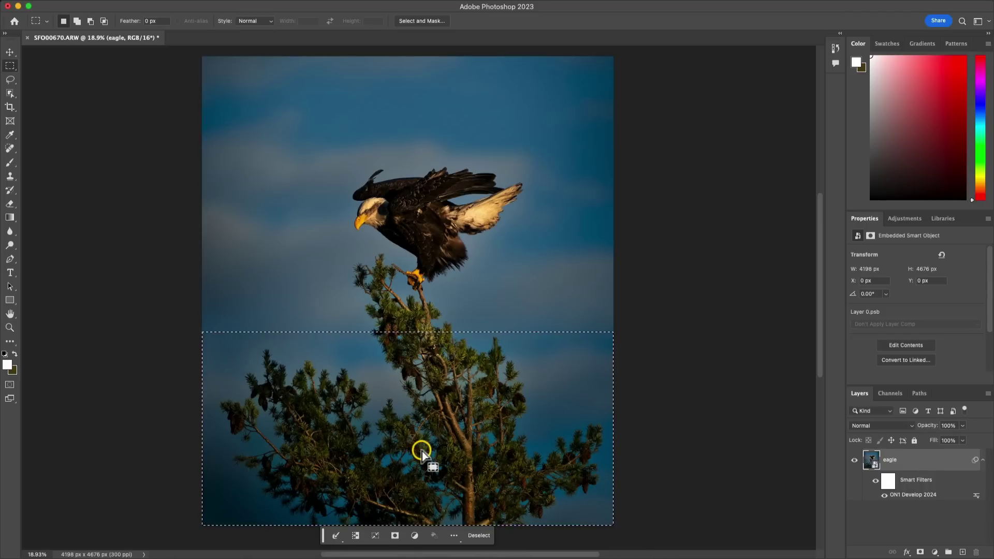
pyautogui.scroll(-3, 422, 451)
pyautogui.press('g')
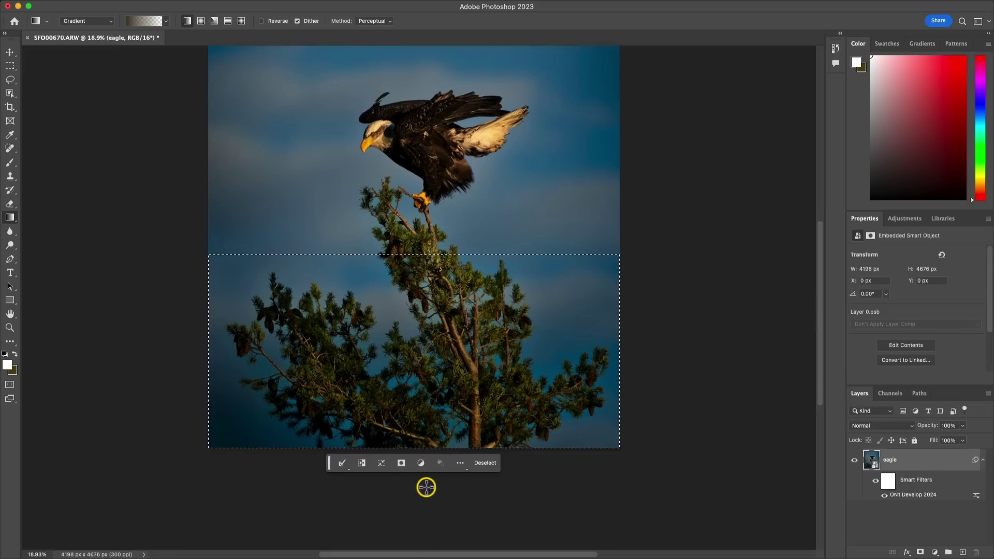
pyautogui.moveTo(426, 488); pyautogui.dragTo(412, 219)
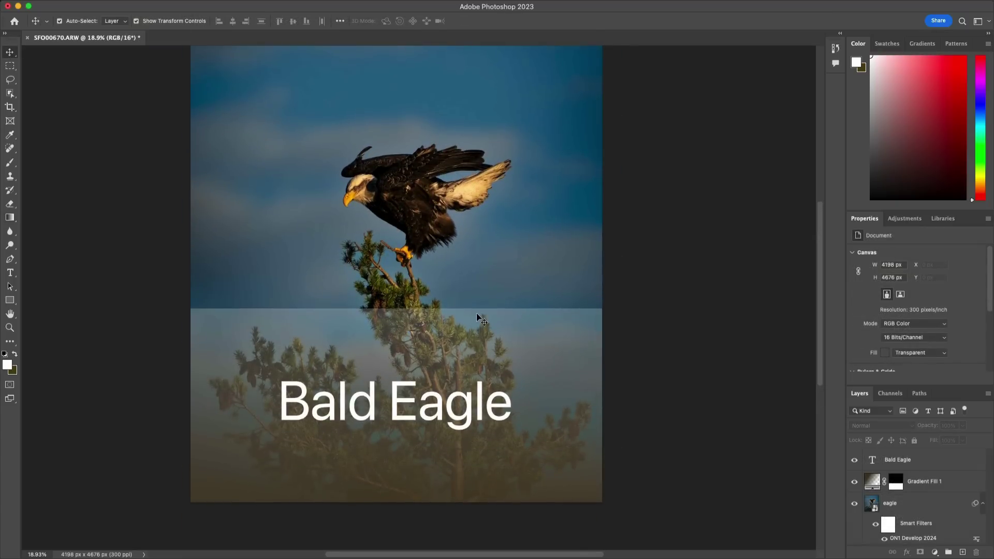
pyautogui.click(457, 337)
pyautogui.click(399, 362)
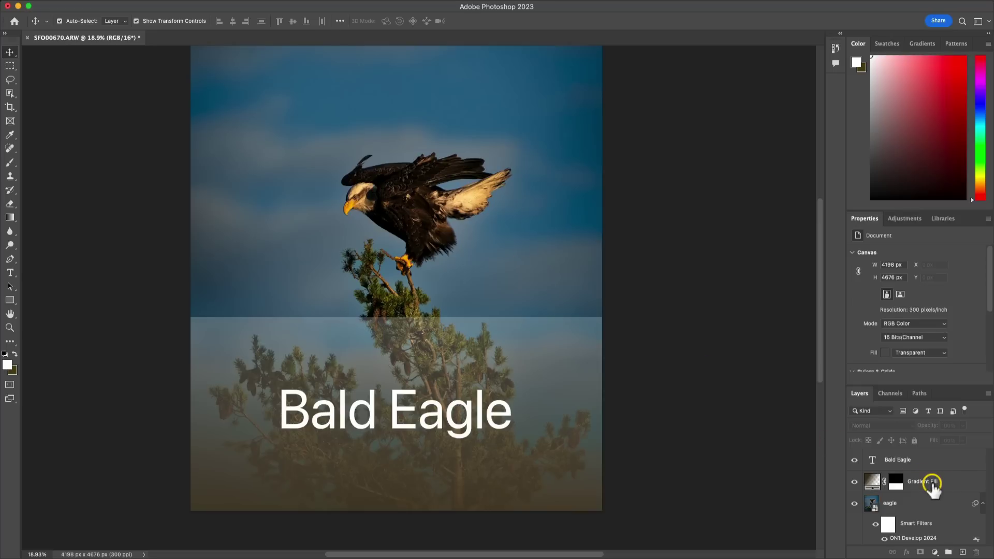
# Reopen the eagle layer's ON1 Develop 2024 smart filter and add a background-masked Black & White effect
pyautogui.click(927, 539)
pyautogui.doubleClick(927, 539)
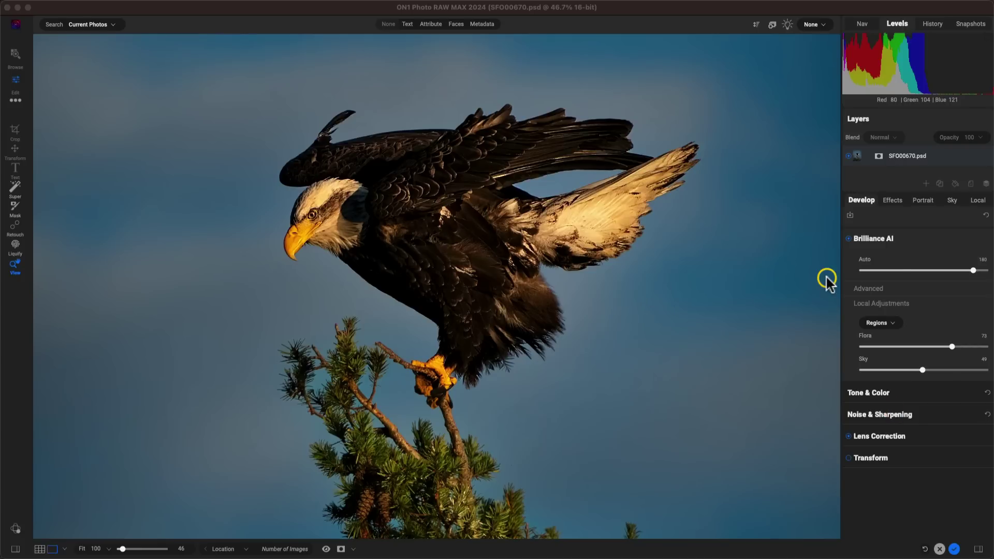
pyautogui.click(893, 201)
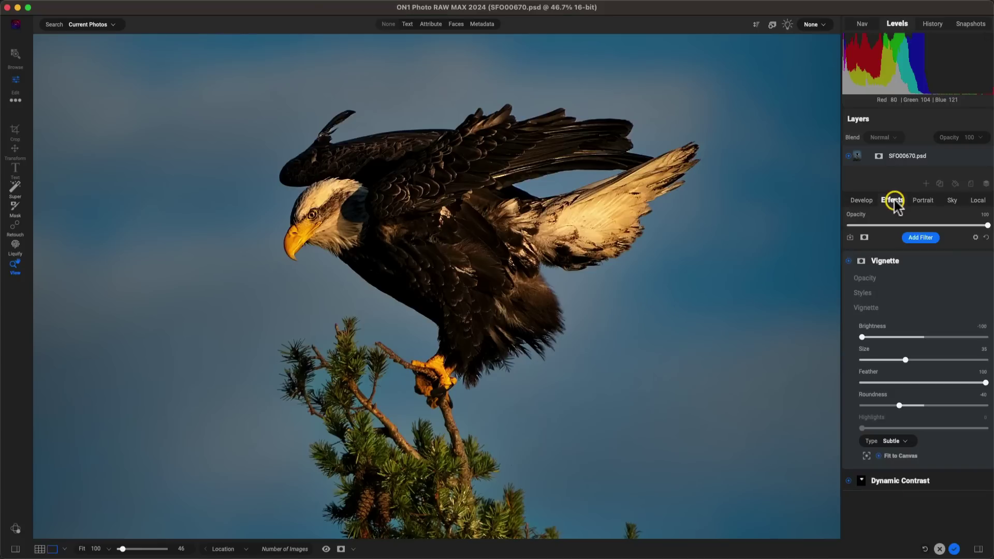
pyautogui.click(921, 238)
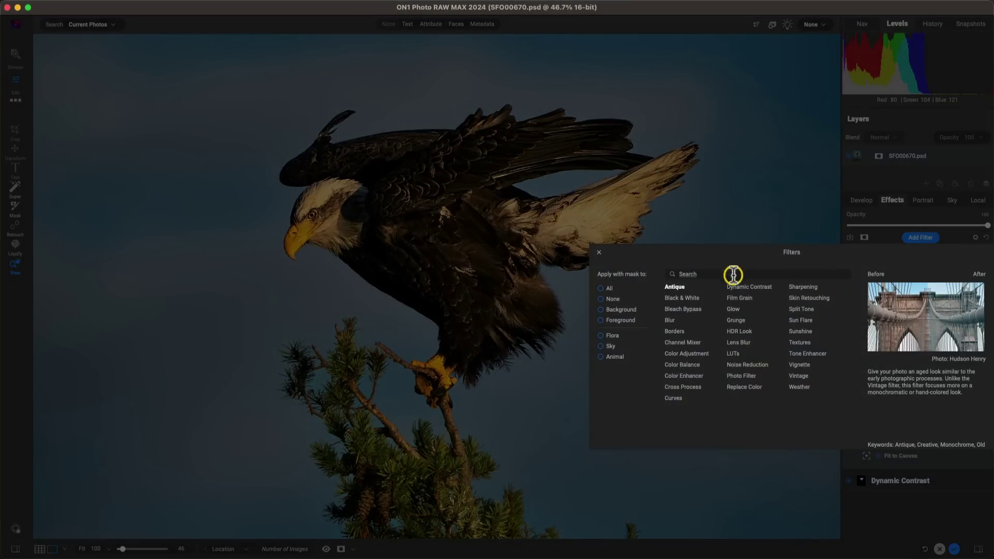
pyautogui.click(628, 313)
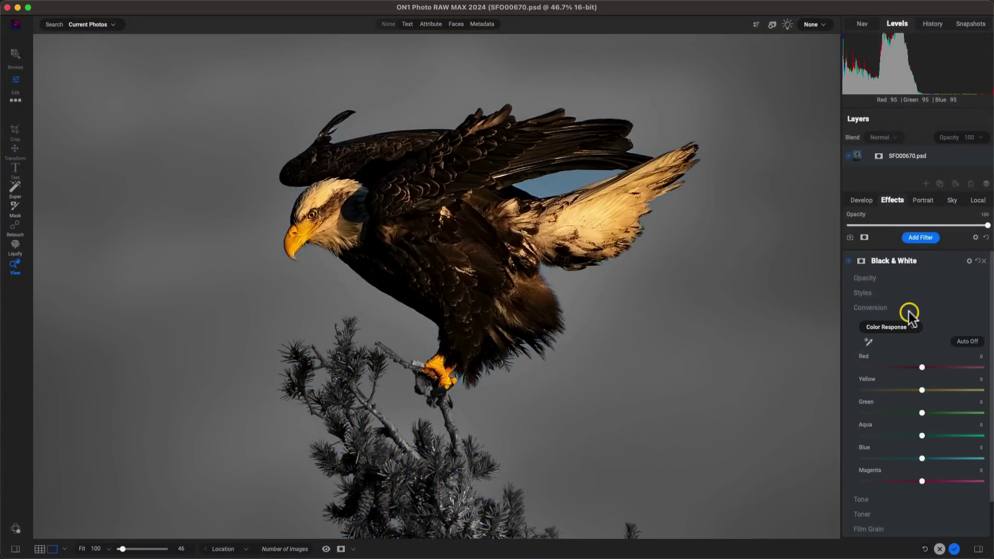
# Enable the Black & White filter and outline the sky gap between the wings into its mask
pyautogui.click(849, 262)
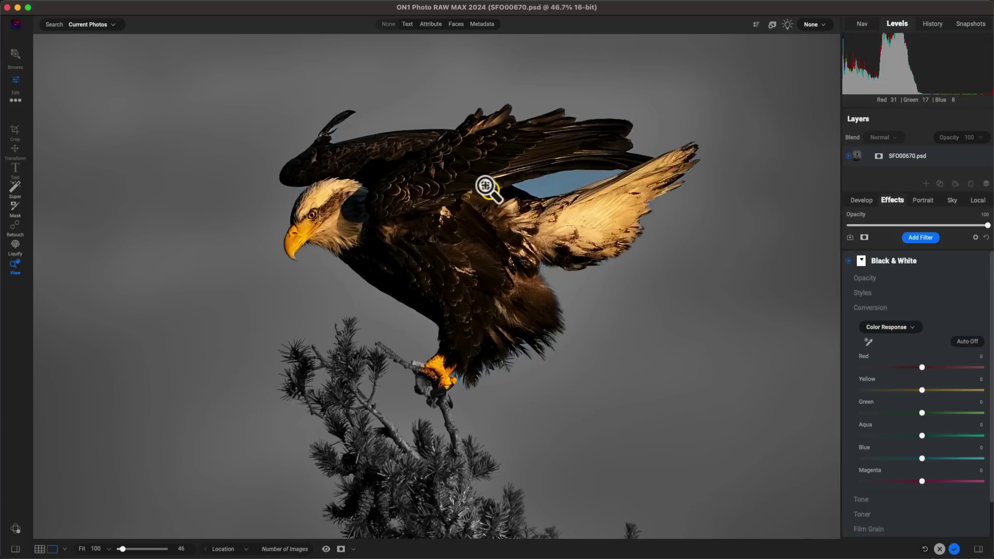
pyautogui.press('b')
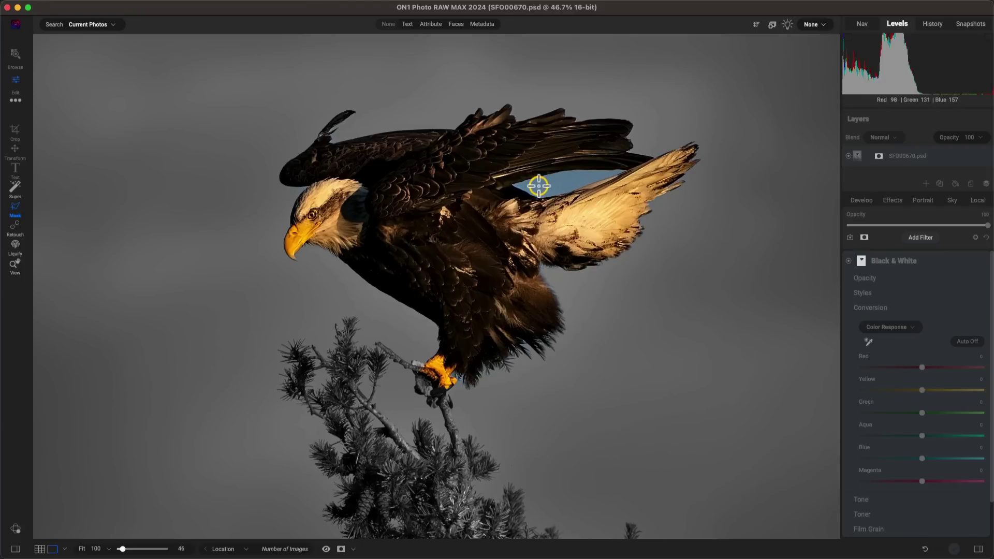
pyautogui.click(510, 184)
pyautogui.click(627, 169)
pyautogui.moveTo(570, 177); pyautogui.dragTo(572, 170)
pyautogui.click(634, 175)
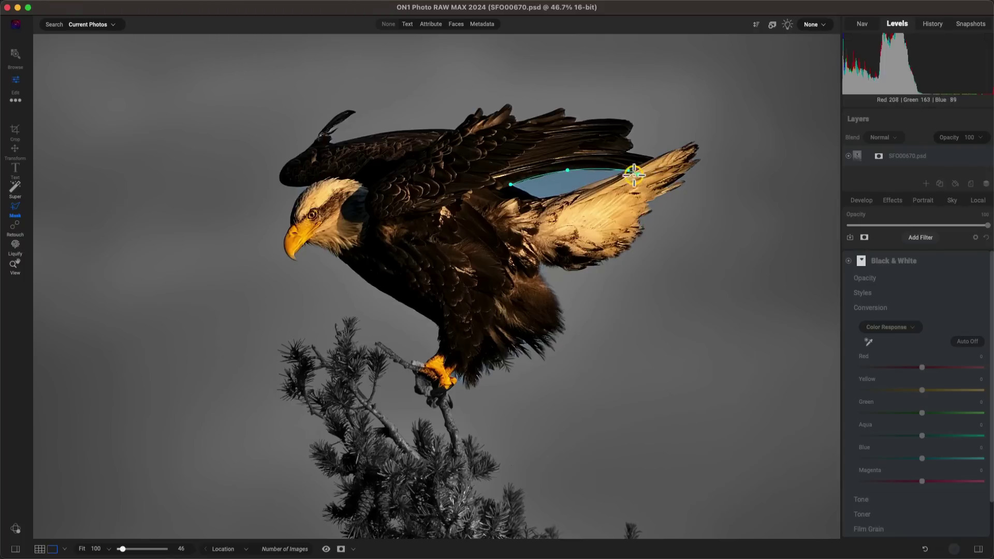
pyautogui.click(561, 196)
pyautogui.click(537, 198)
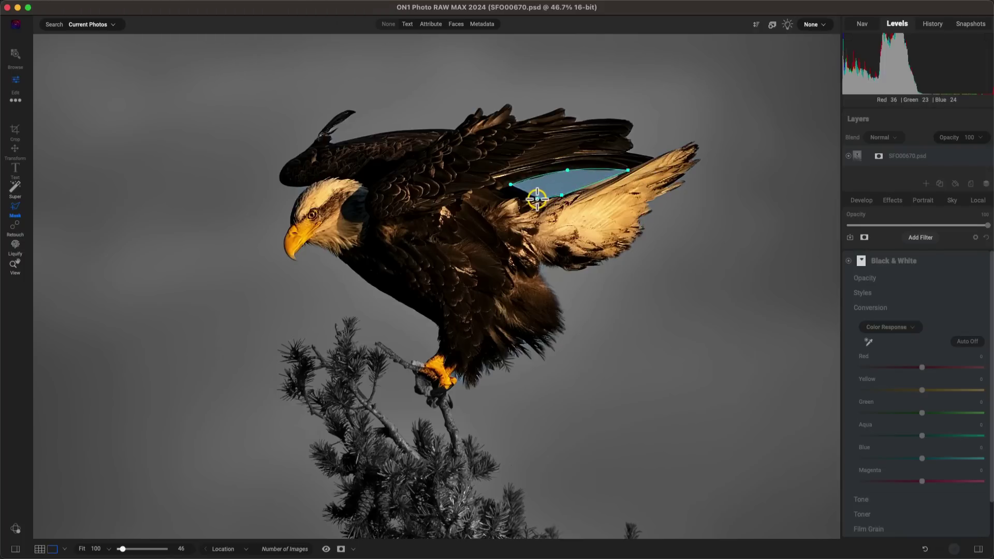
pyautogui.click(510, 184)
# Paint the talons out of the Black & White mask so they stay orange, then compare
pyautogui.press('z')
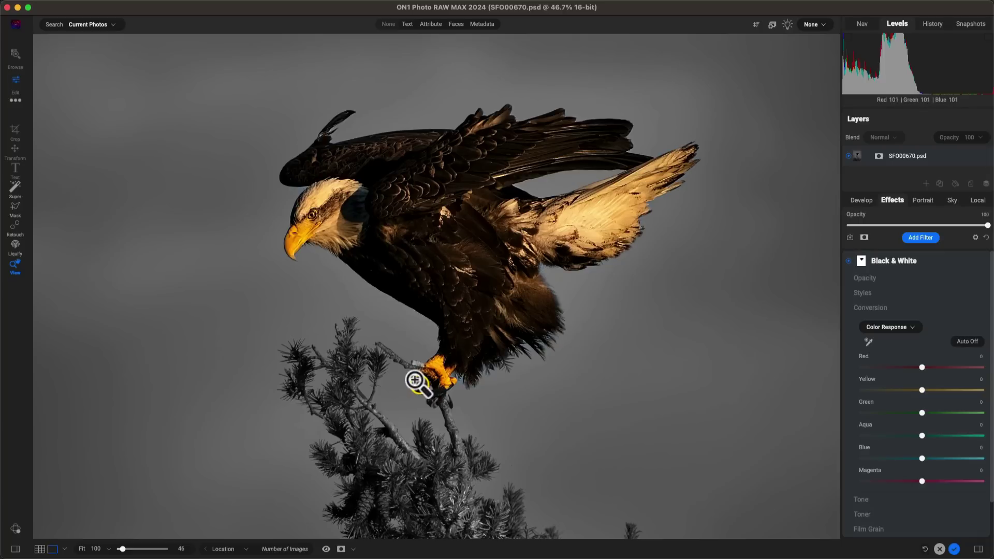
pyautogui.press('b')
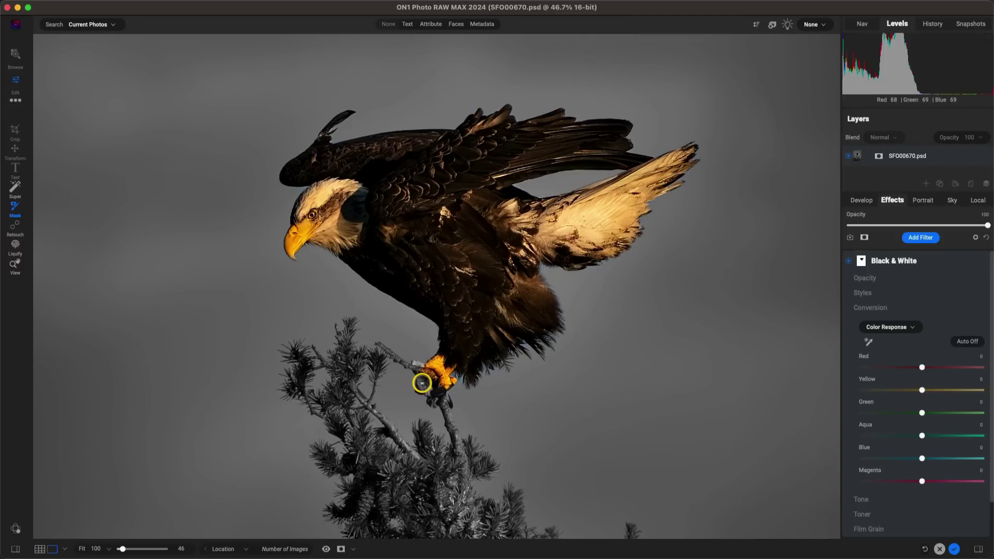
pyautogui.moveTo(422, 383)
pyautogui.mouseDown()
pyautogui.moveTo(470, 398)
pyautogui.moveTo(445, 402)
pyautogui.moveTo(425, 375)
pyautogui.moveTo(454, 376)
pyautogui.moveTo(426, 363)
pyautogui.mouseUp()
pyautogui.press('z')
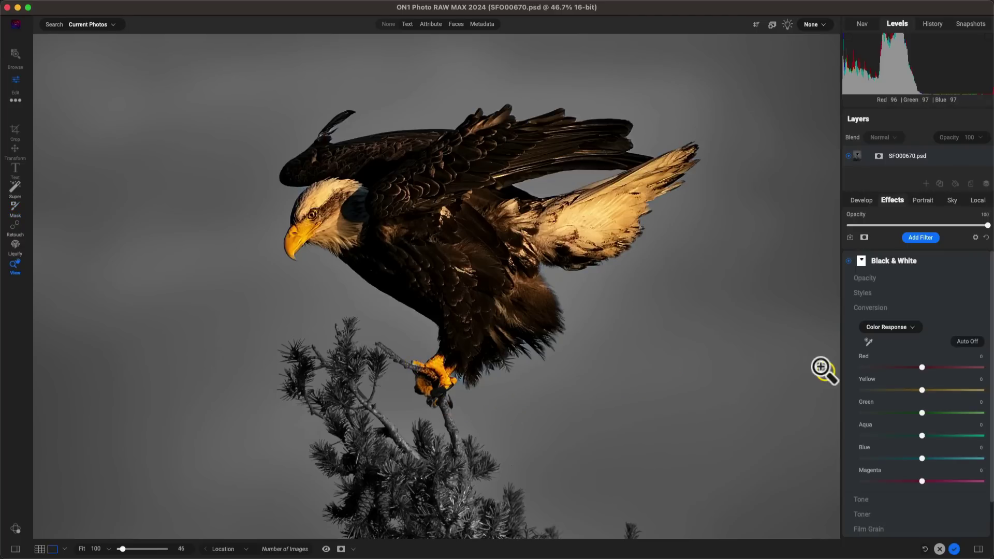
pyautogui.click(849, 261)
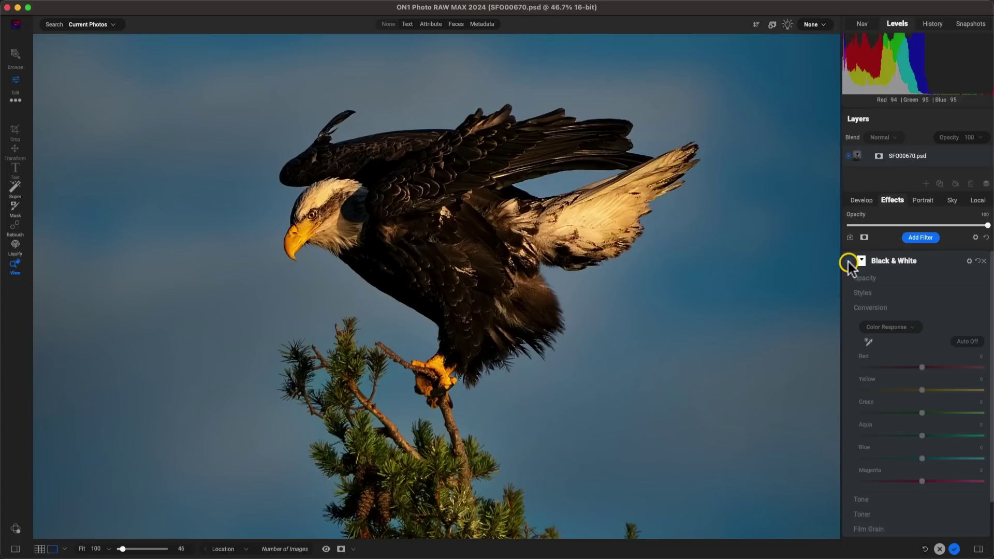
pyautogui.click(848, 261)
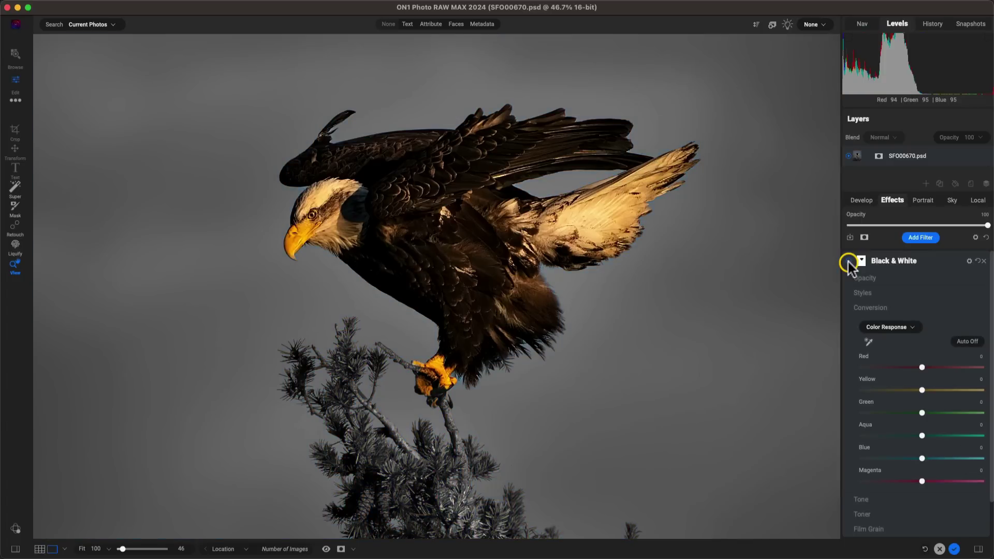
# Fit the photo in view and apply the ON1 edits back to Photoshop
pyautogui.press('super+0')
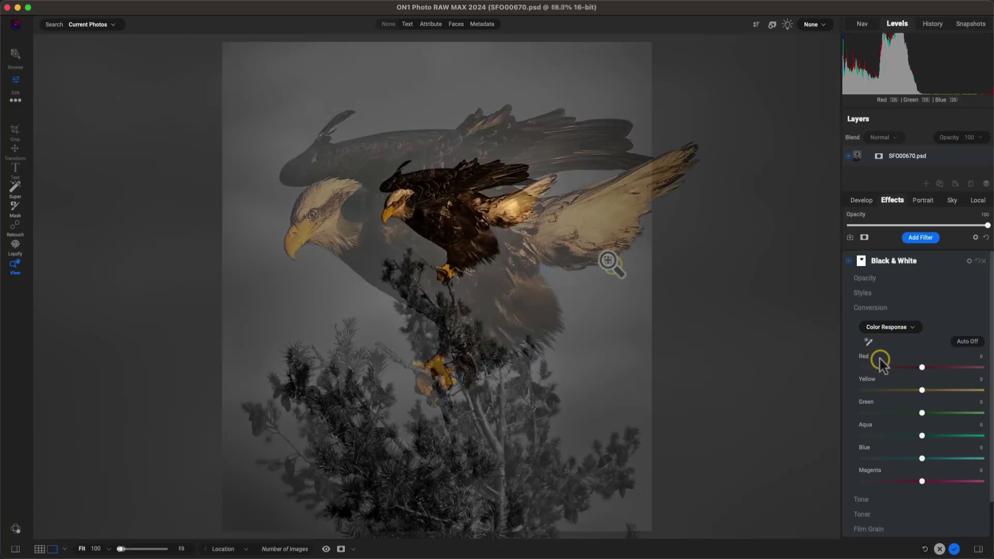
pyautogui.click(955, 549)
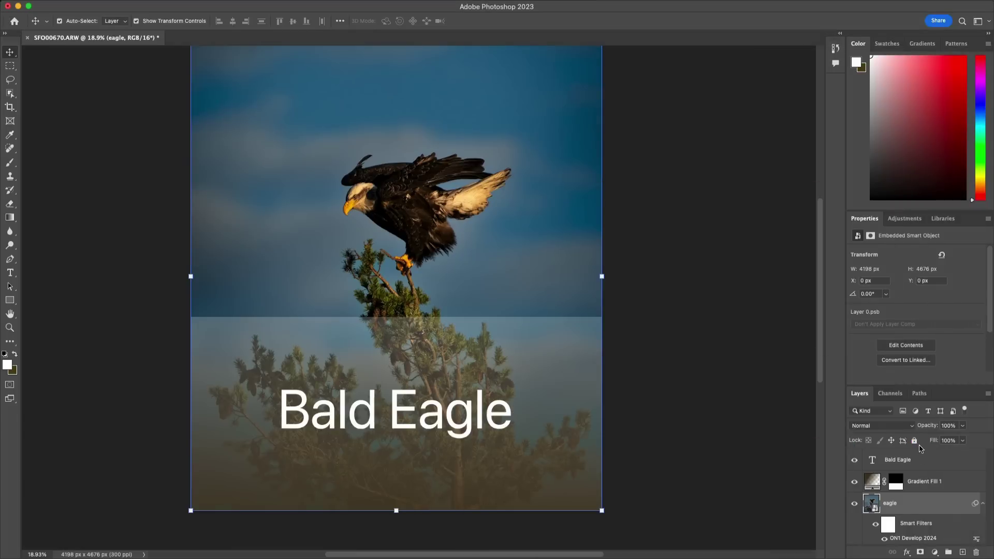
pyautogui.click(943, 503)
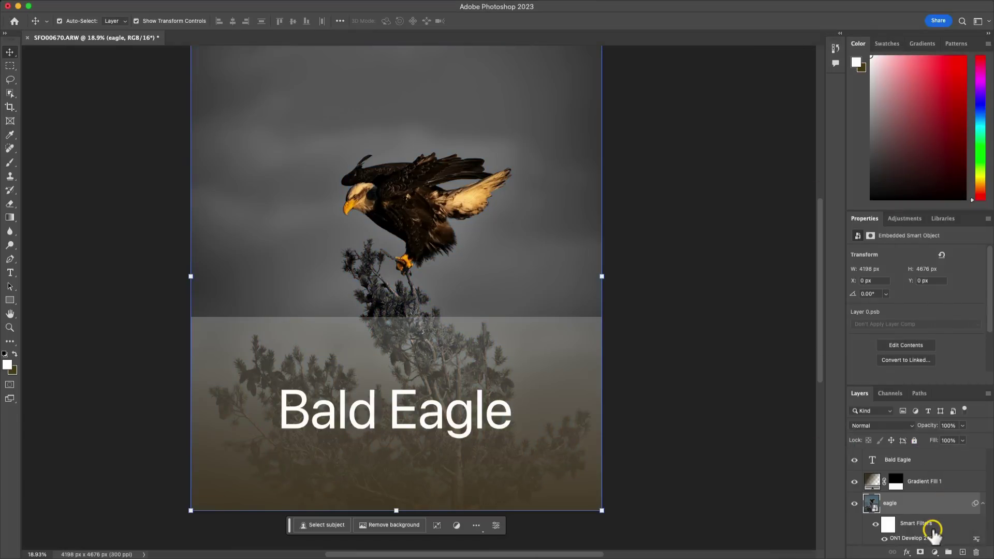
pyautogui.click(912, 534)
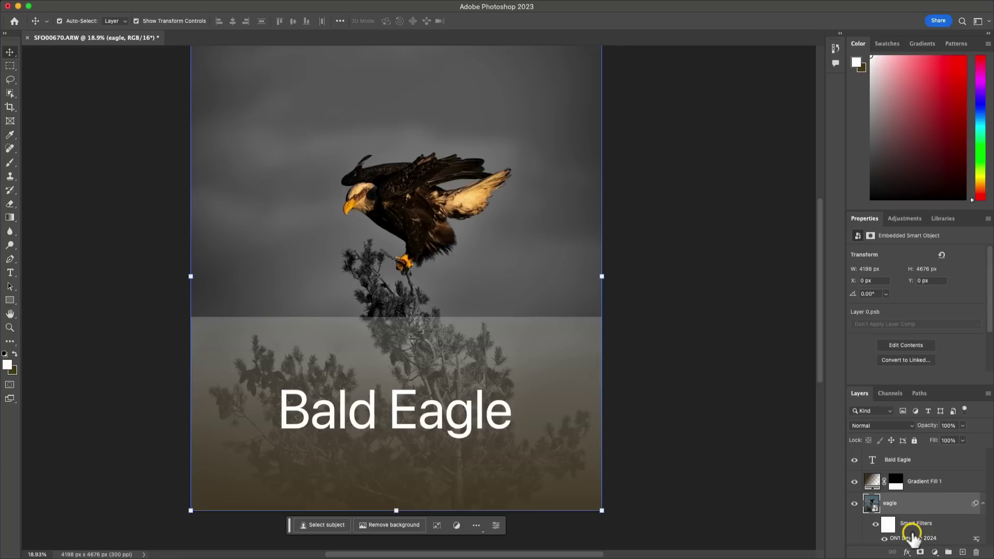
# Toggle the Smart Filters visibility to compare the grey background against the original
pyautogui.click(875, 525)
pyautogui.click(875, 525)
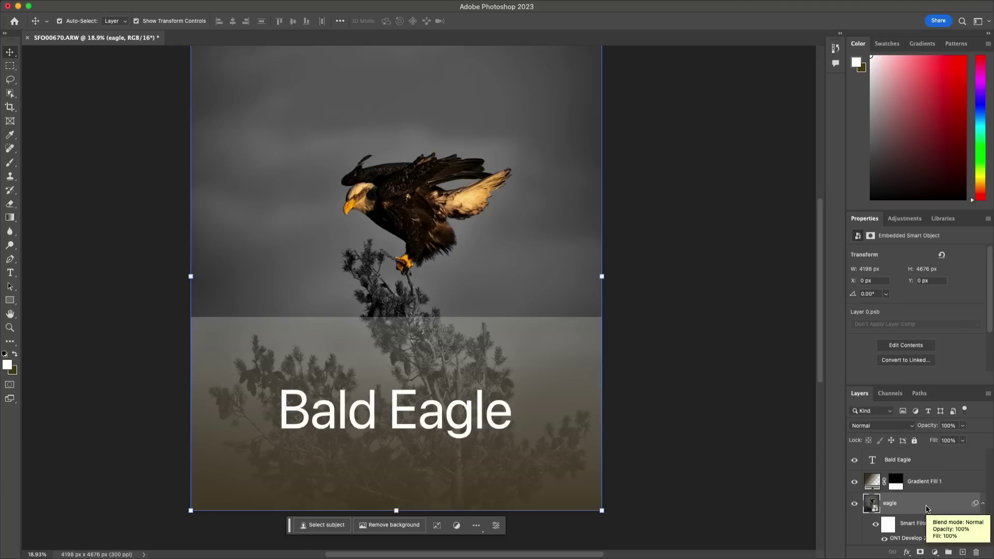
pyautogui.click(920, 540)
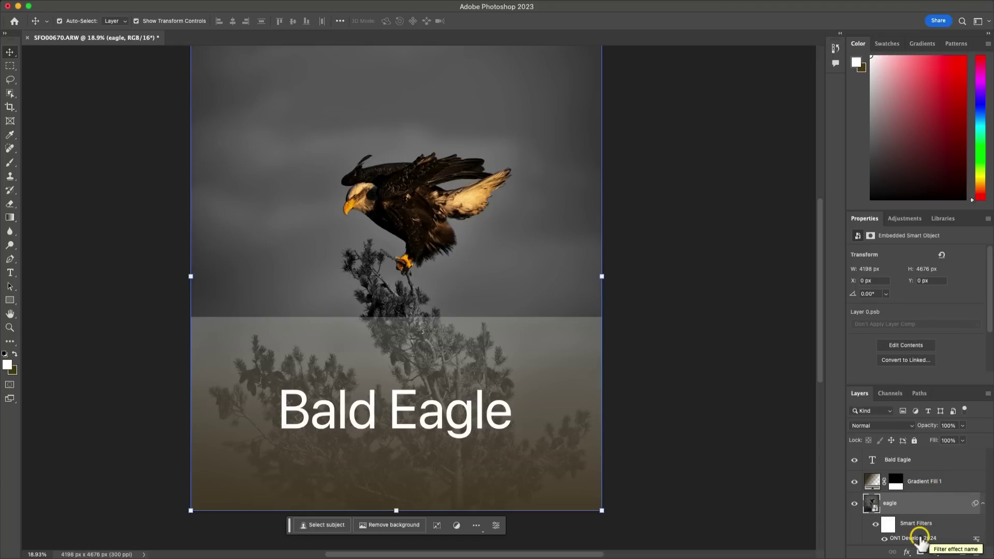